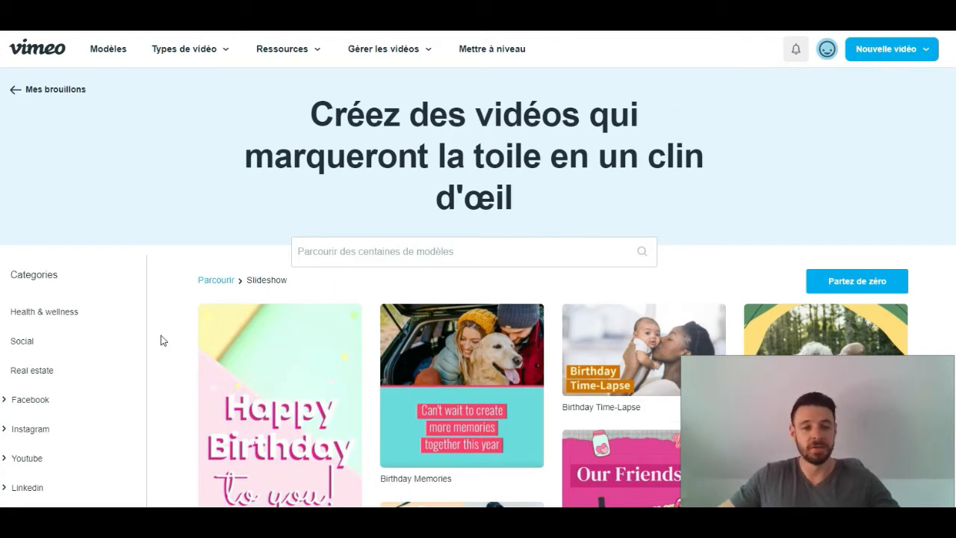
Look through the list of template categories beside the Slideshow templates.
scroll(154, 313, "down", 3)
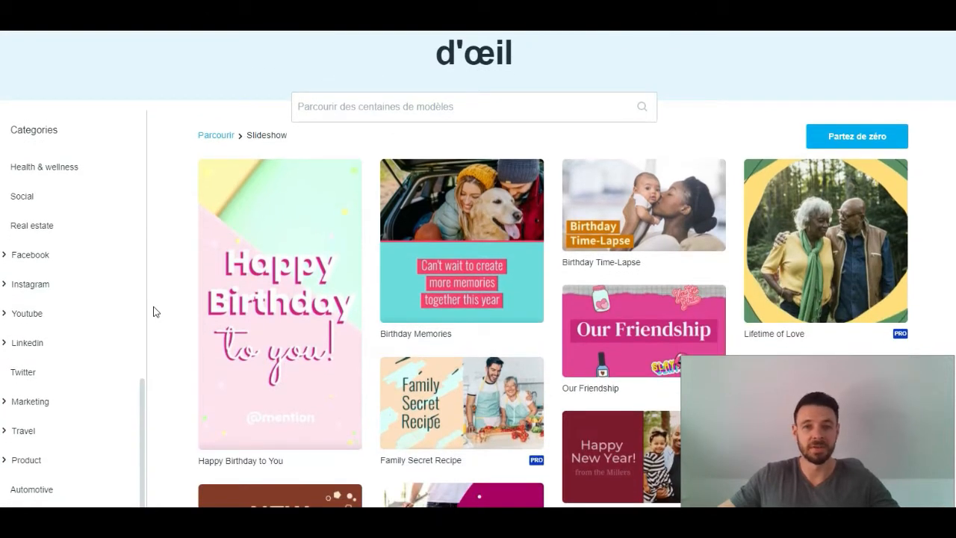
scroll(154, 312, "down", 2)
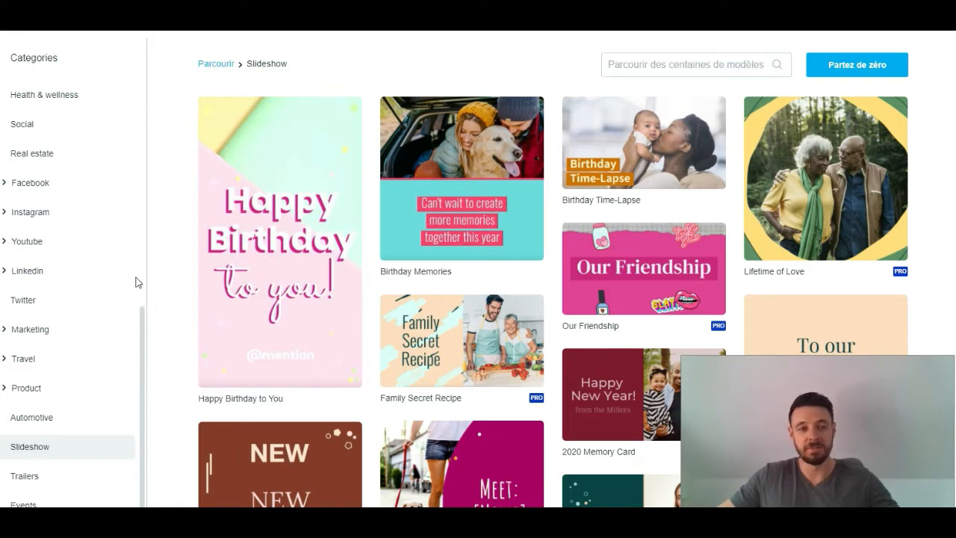
scroll(132, 284, "up", 6)
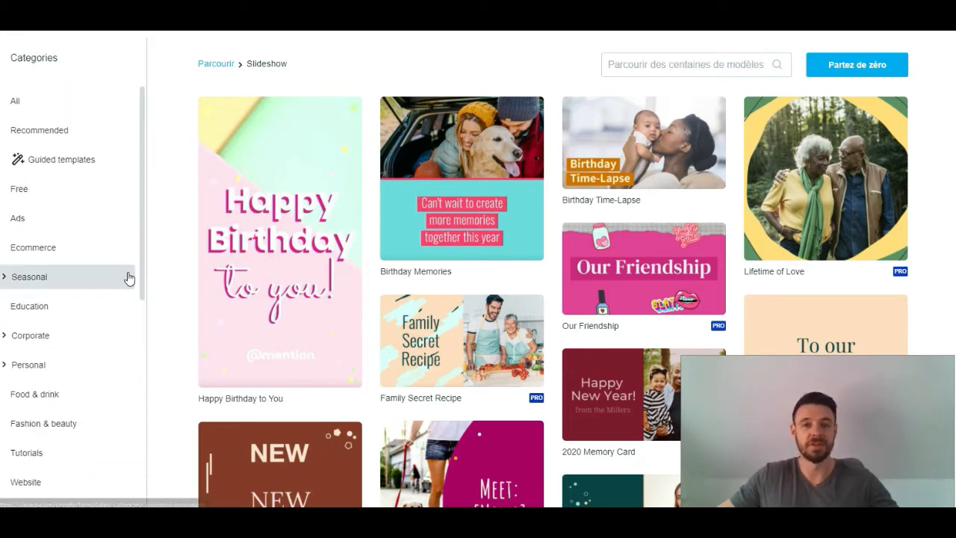
scroll(128, 278, "up", 3)
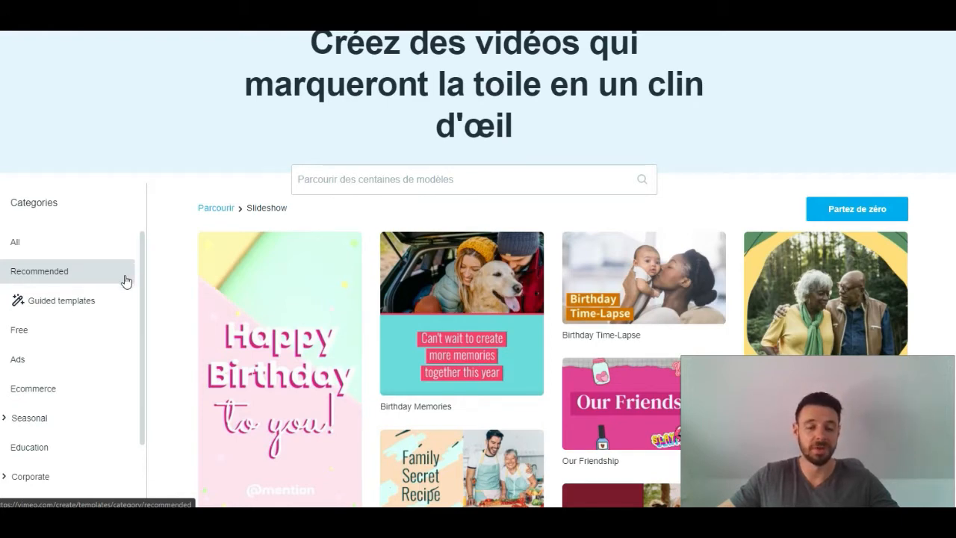
scroll(126, 281, "down", 1)
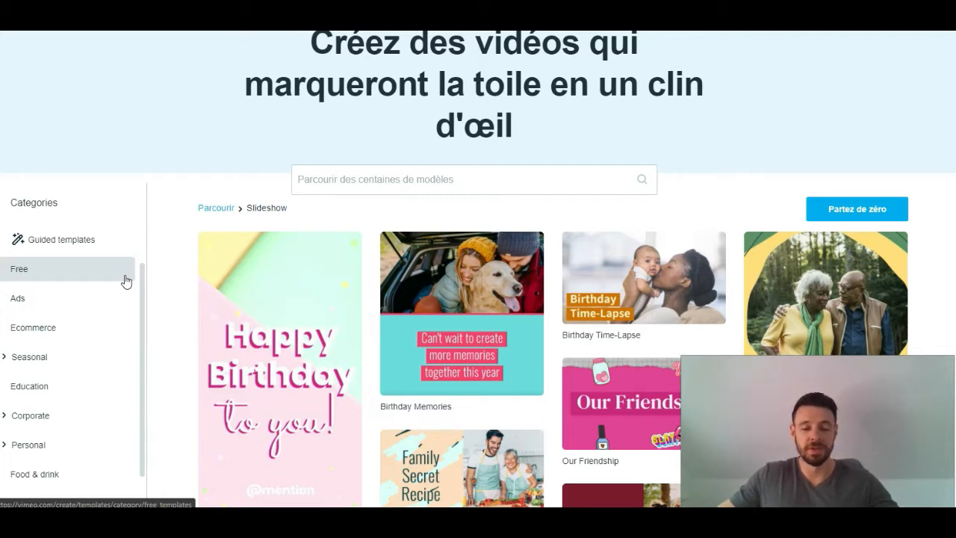
scroll(126, 281, "up", 1)
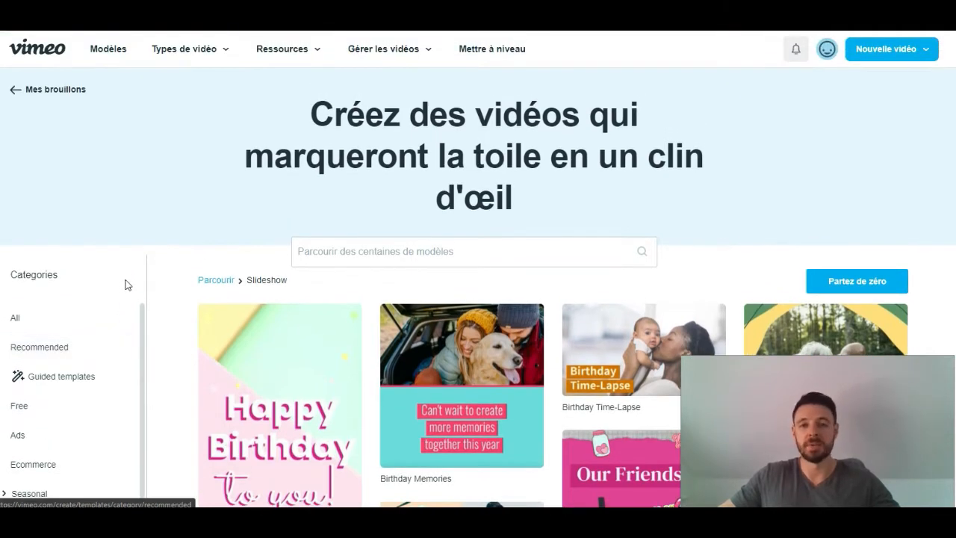
scroll(125, 288, "down", 1)
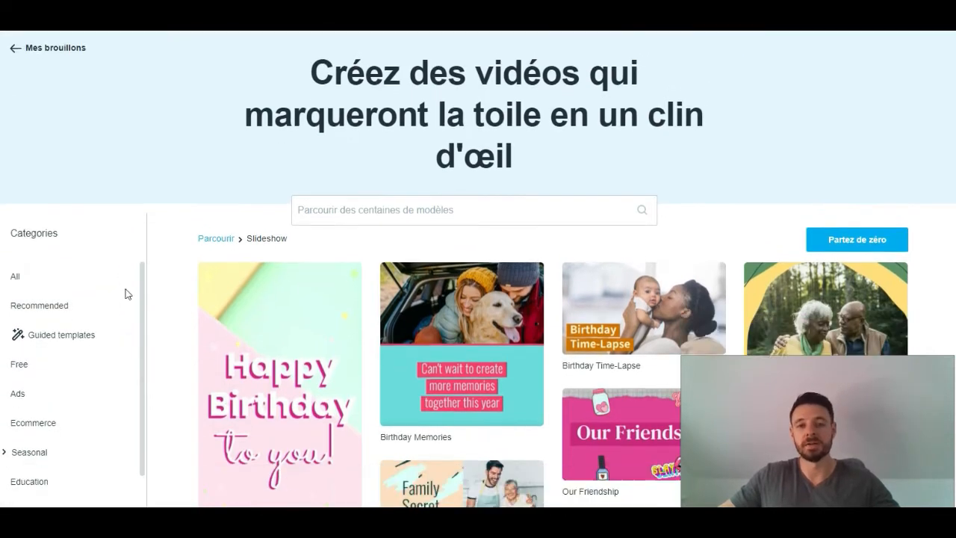
scroll(125, 294, "down", 3)
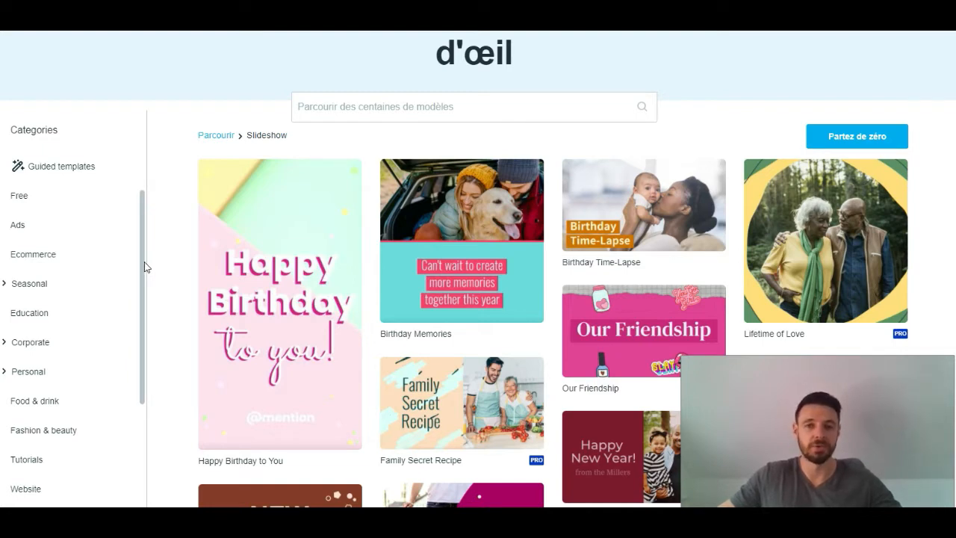
scroll(122, 258, "up", 2)
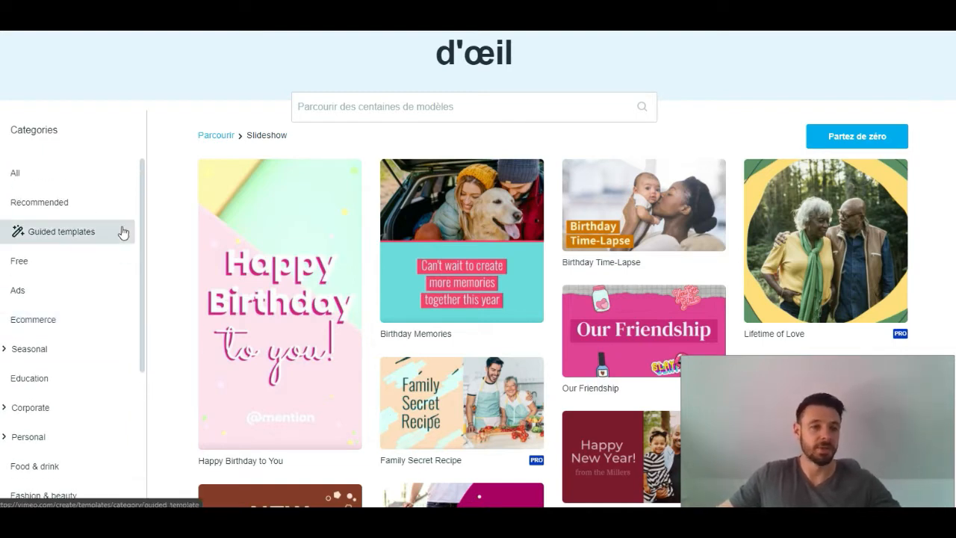
scroll(119, 234, "up", 1)
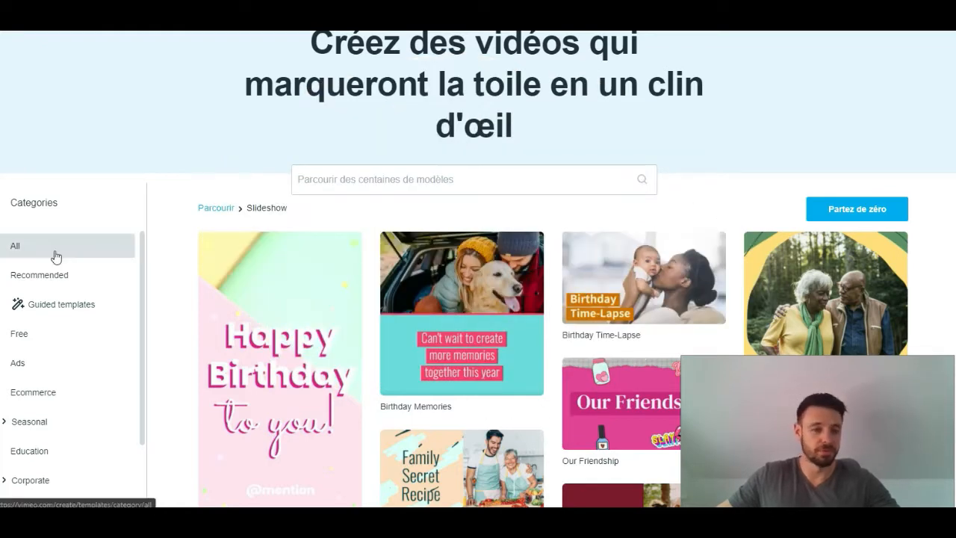
Show the video templates in the Facebook category.
scroll(53, 254, "down", 1)
scroll(56, 271, "down", 1)
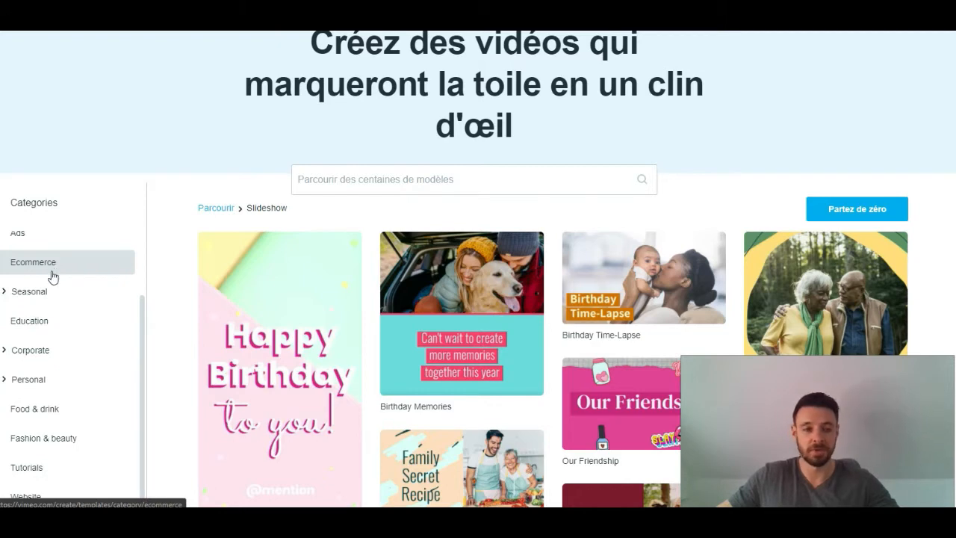
scroll(55, 294, "down", 2)
scroll(54, 295, "down", 3)
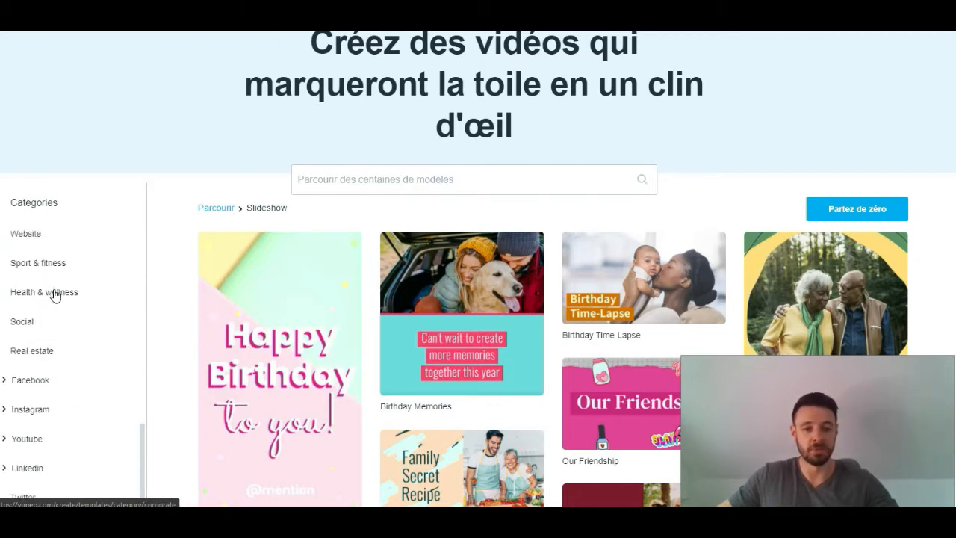
left_click(39, 332)
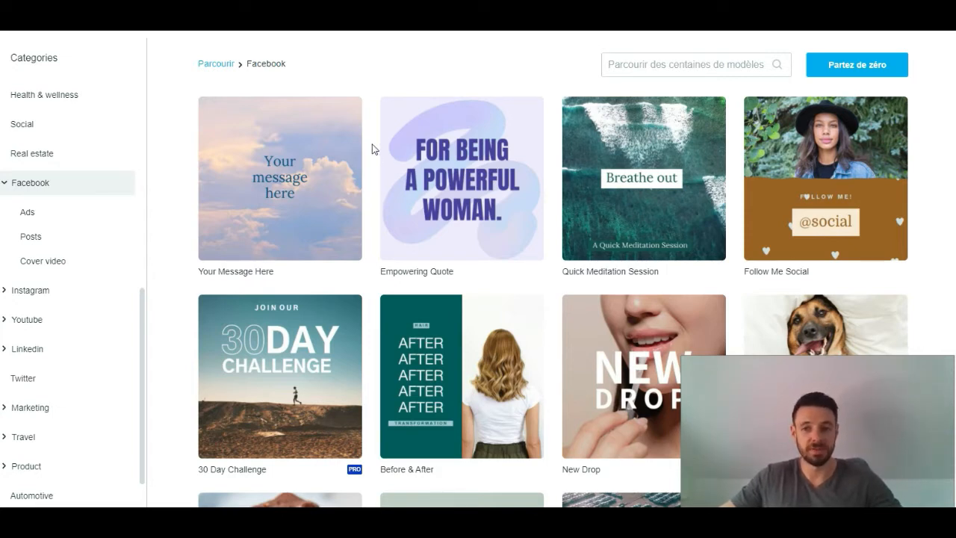
Preview the free "Before and After" kitchen template, mute its sound and close the preview.
scroll(373, 150, "down", 4)
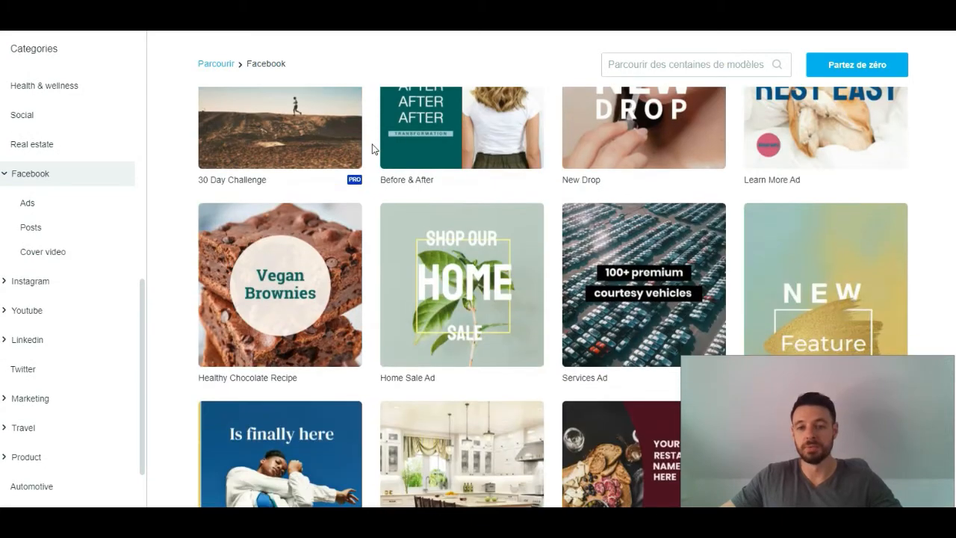
scroll(373, 150, "down", 5)
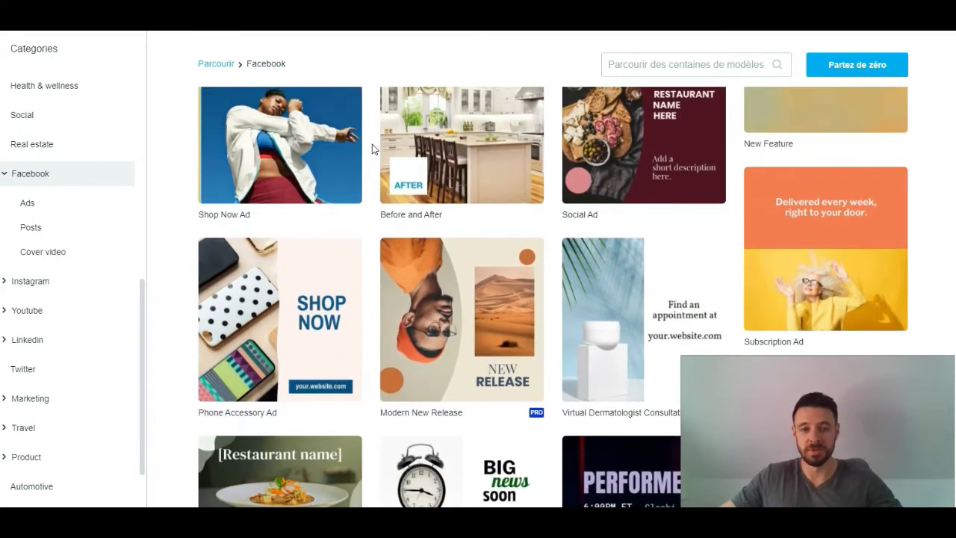
scroll(373, 150, "down", 1)
scroll(372, 179, "up", 2)
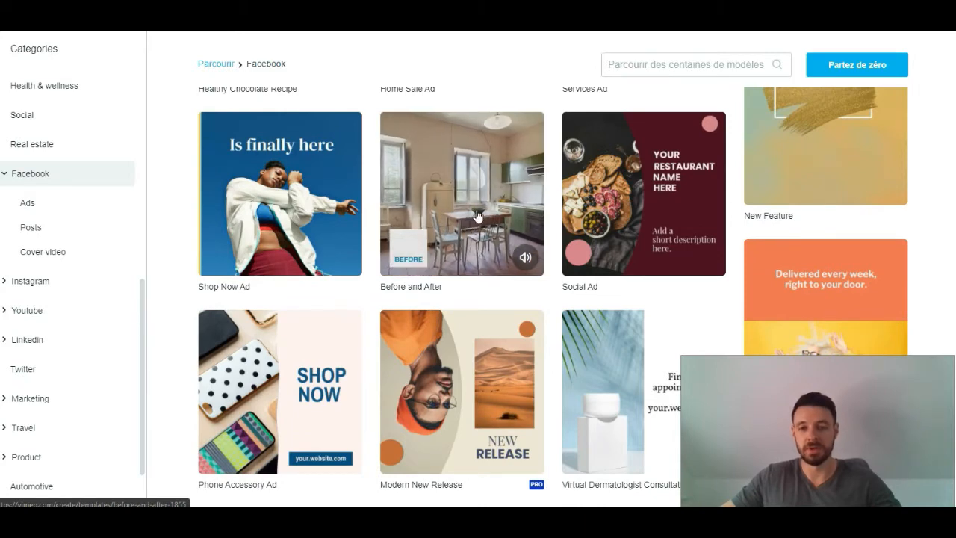
left_click(478, 215)
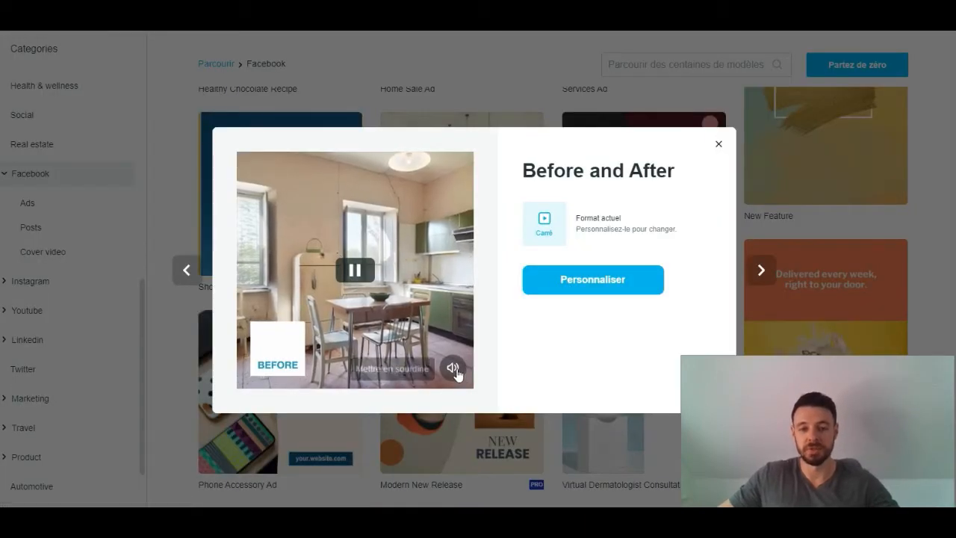
left_click(454, 371)
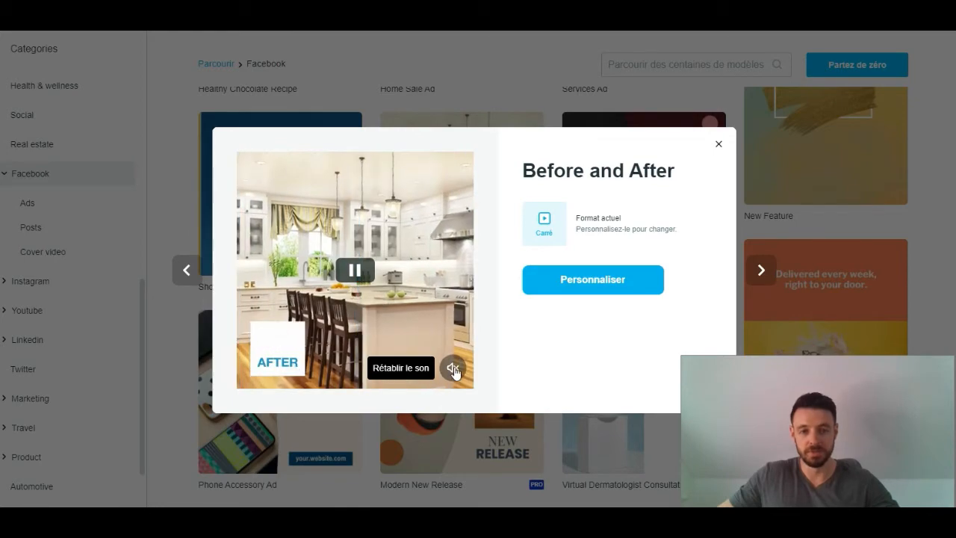
left_click(537, 104)
Preview the "Gym Homepage" template further down the Facebook category and close the preview.
scroll(543, 105, "down", 3)
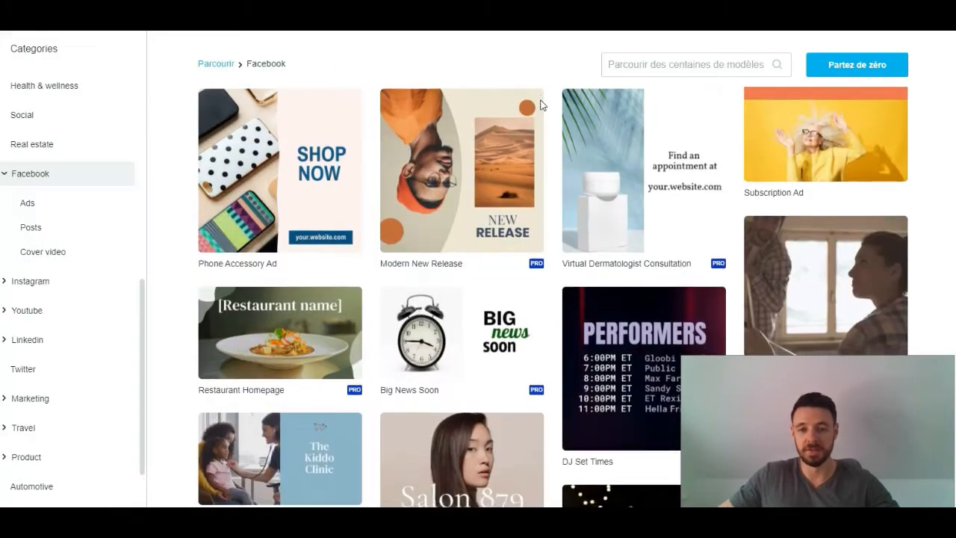
scroll(541, 105, "down", 4)
left_click(438, 356)
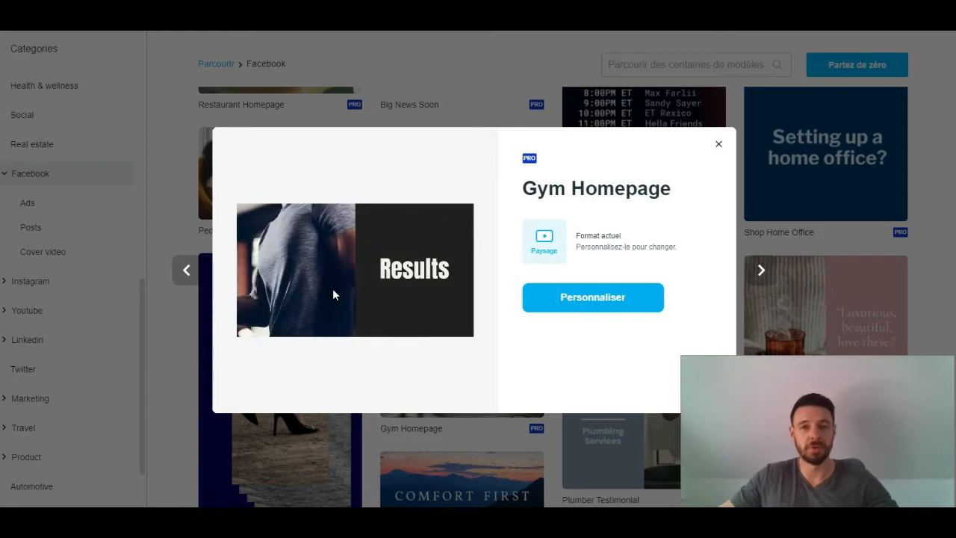
mouse_move(341, 273)
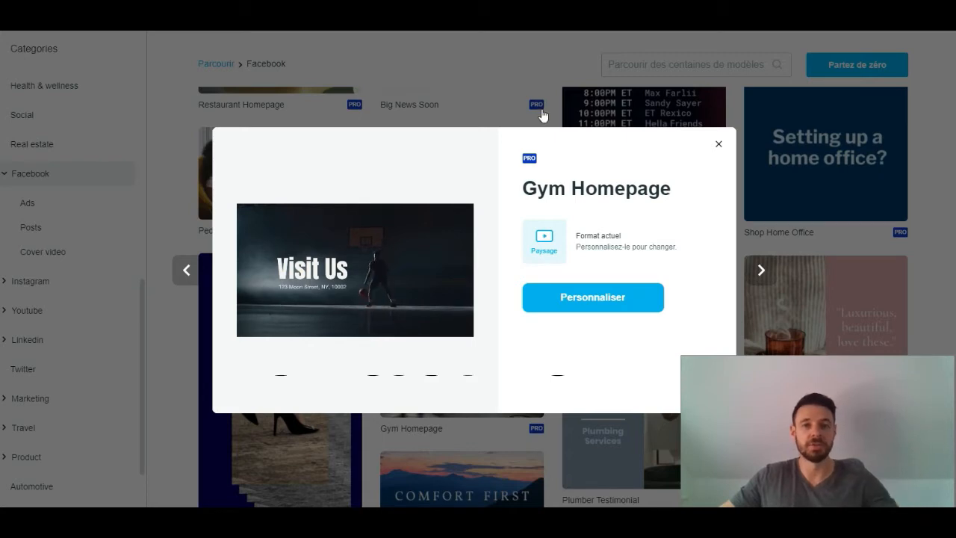
left_click(503, 112)
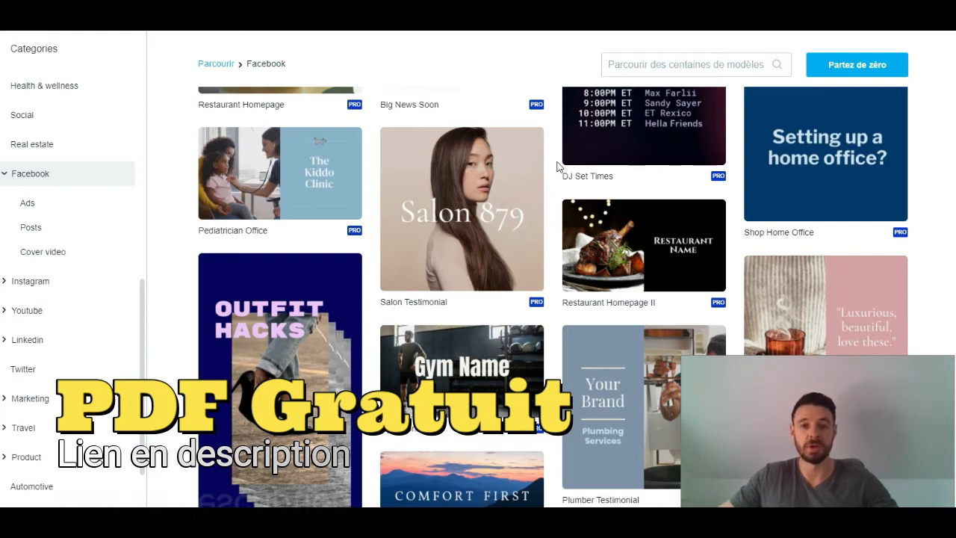
Browse the Facebook templates and check which ones carry the PRO label.
scroll(366, 332, "up", 2)
scroll(366, 333, "up", 6)
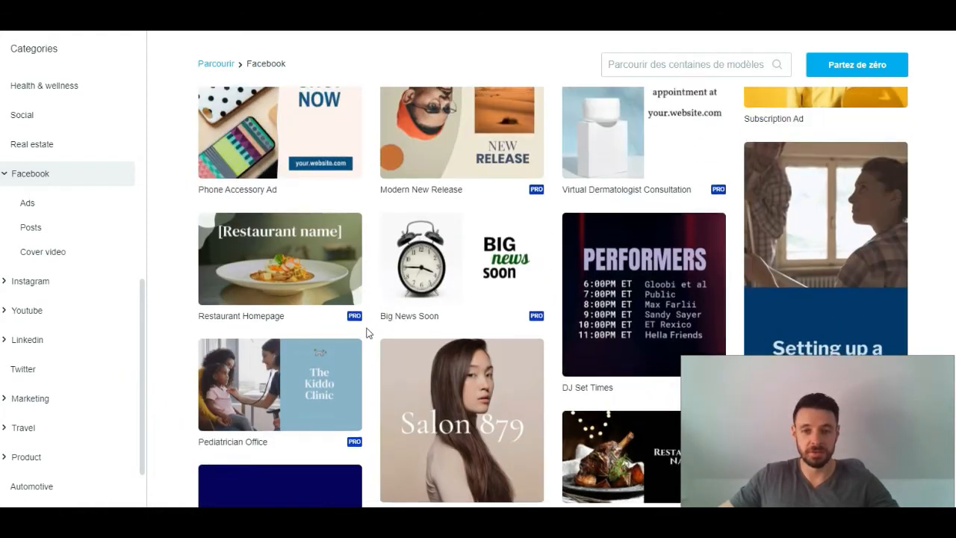
scroll(345, 277, "down", 3)
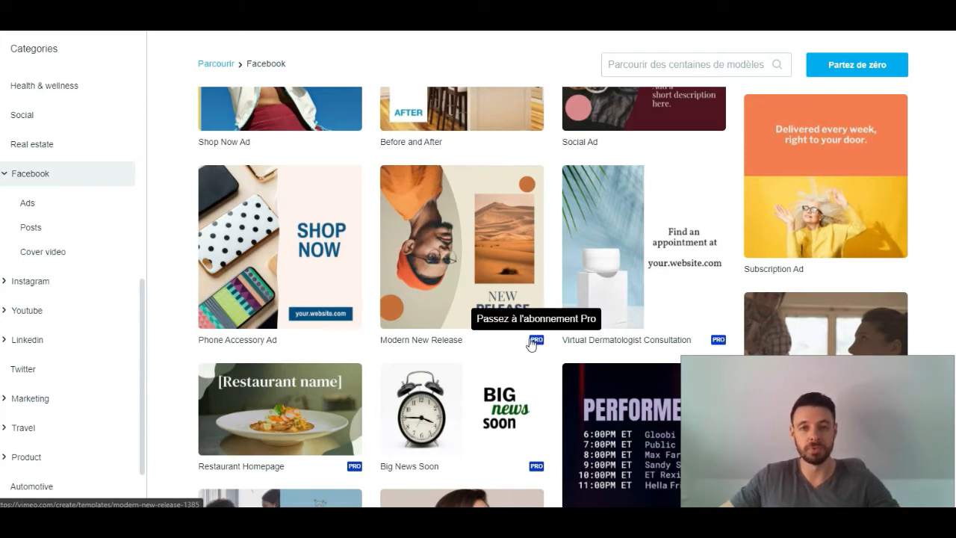
mouse_move(525, 314)
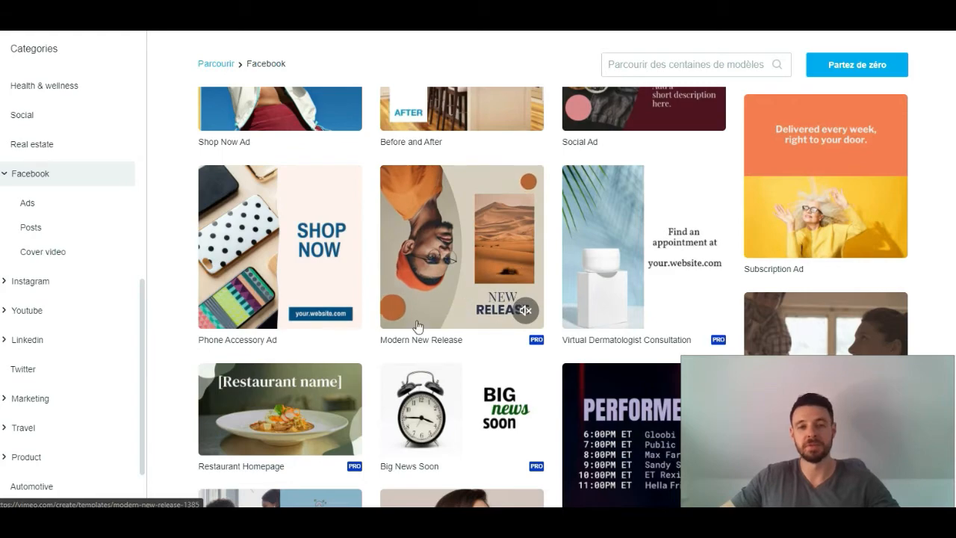
scroll(403, 314, "up", 1)
scroll(372, 283, "down", 2)
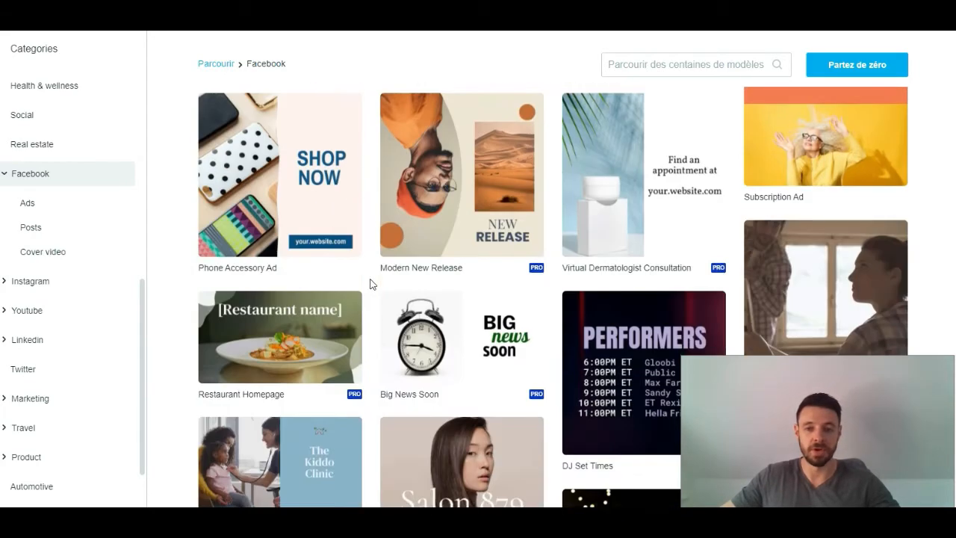
scroll(371, 283, "down", 8)
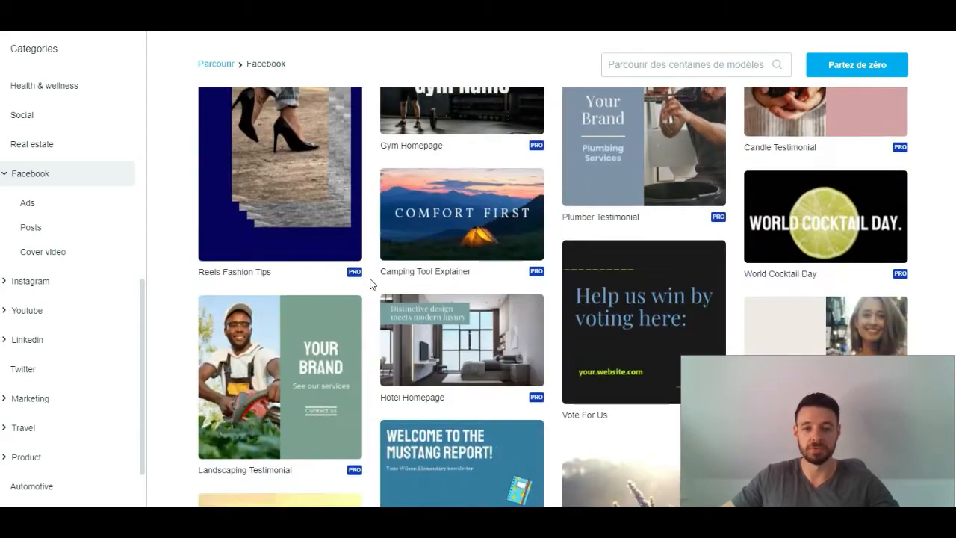
mouse_move(435, 255)
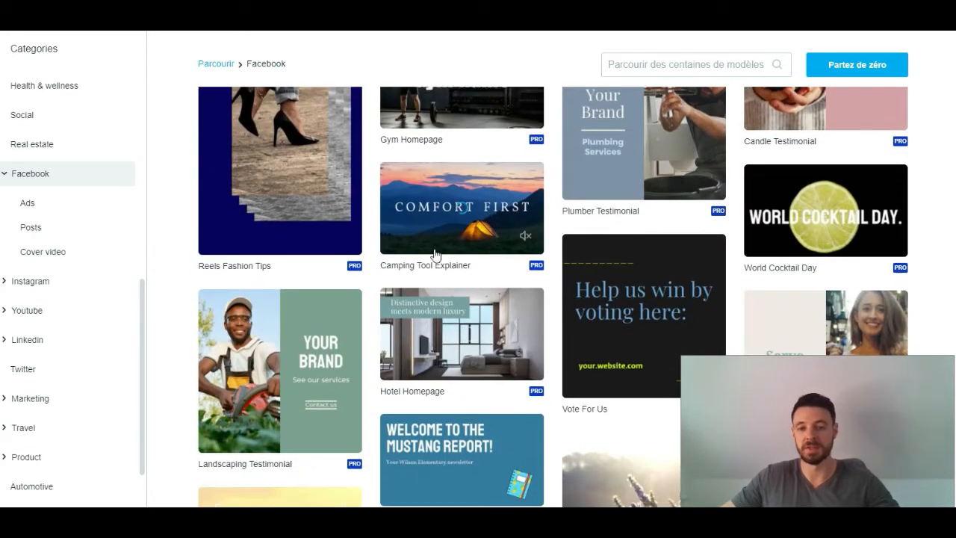
scroll(435, 256, "down", 15)
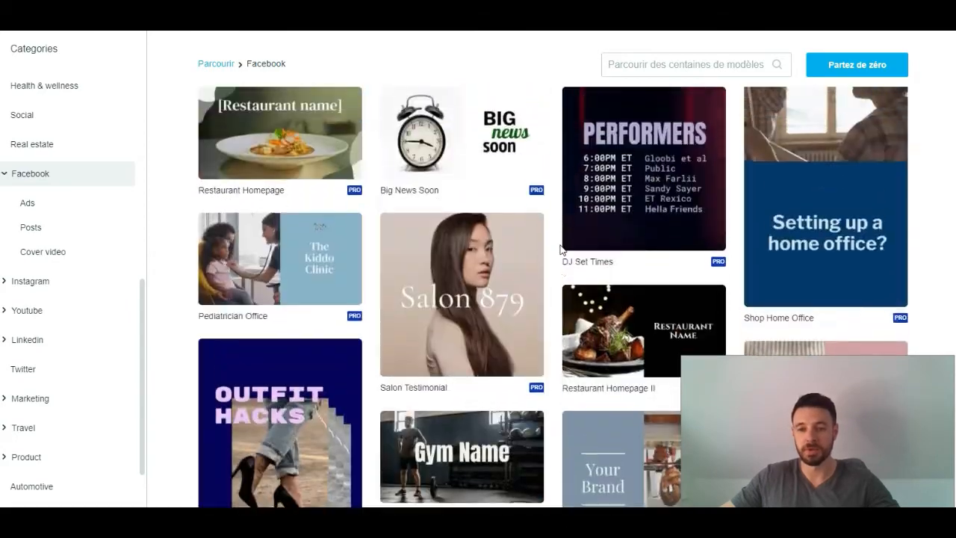
Choose the "Learn More Ad" template from the Facebook category and open it for customization.
scroll(561, 249, "down", 5)
scroll(562, 249, "up", 1)
scroll(562, 248, "down", 1)
scroll(562, 249, "up", 1)
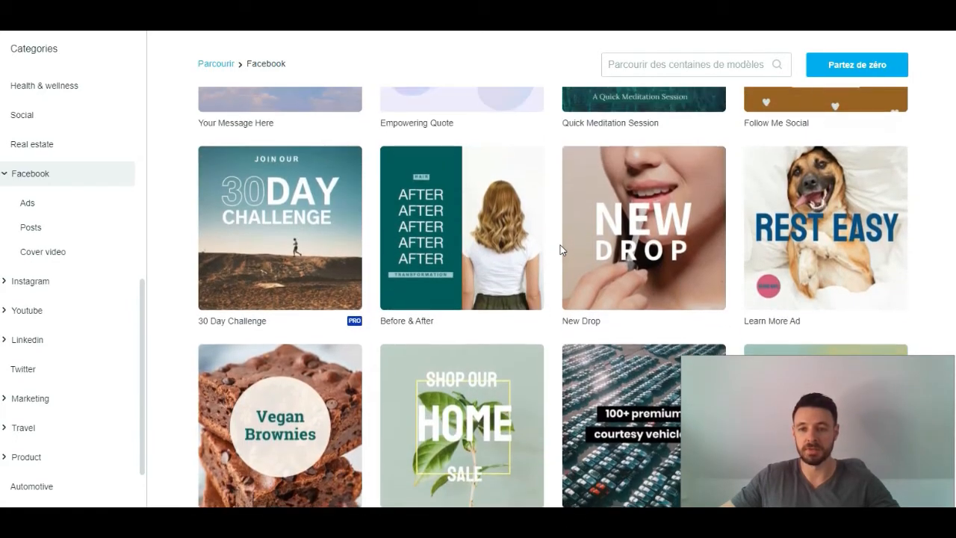
scroll(561, 245, "up", 1)
scroll(560, 245, "down", 2)
left_click(791, 135)
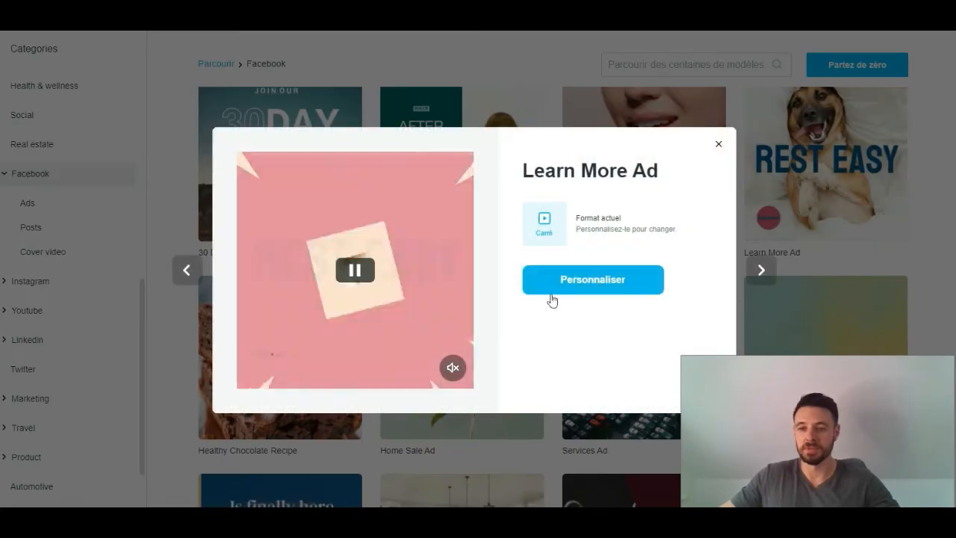
left_click(577, 282)
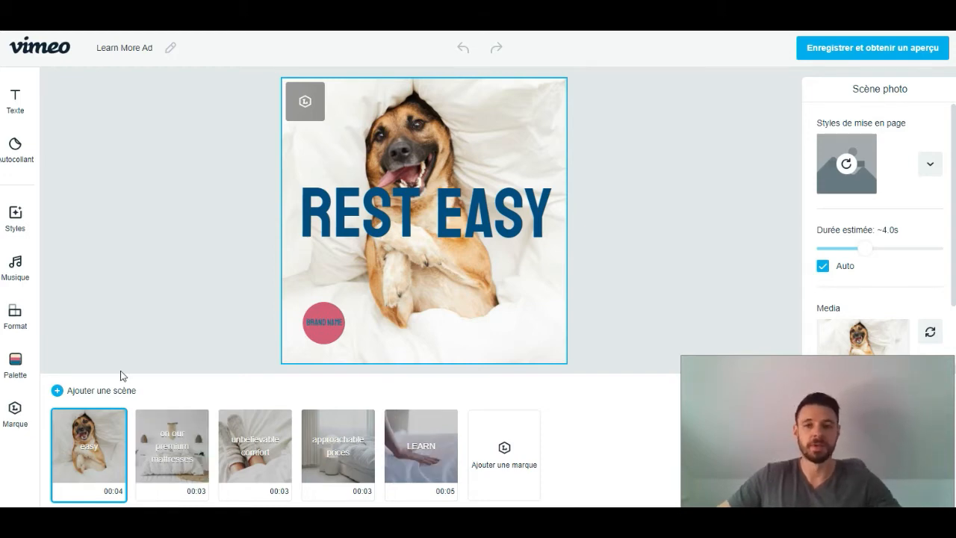
Add a title scene with the message "Texte exemple" after the first scene and undo the addition.
left_click(71, 393)
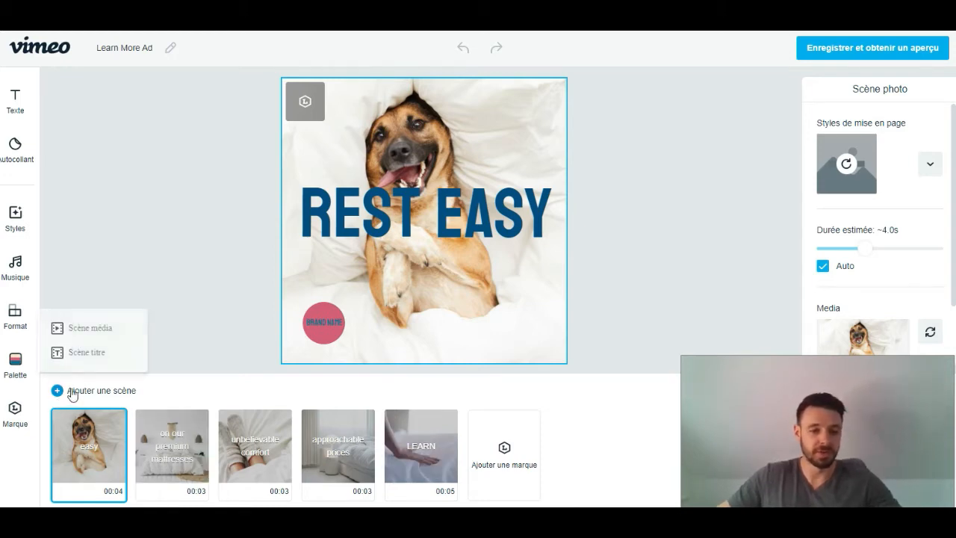
left_click(87, 353)
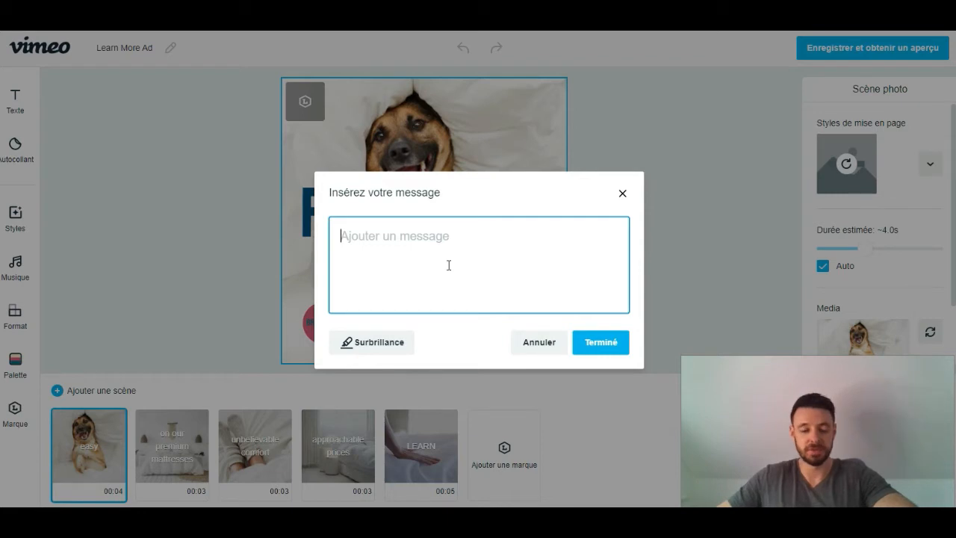
type("T")
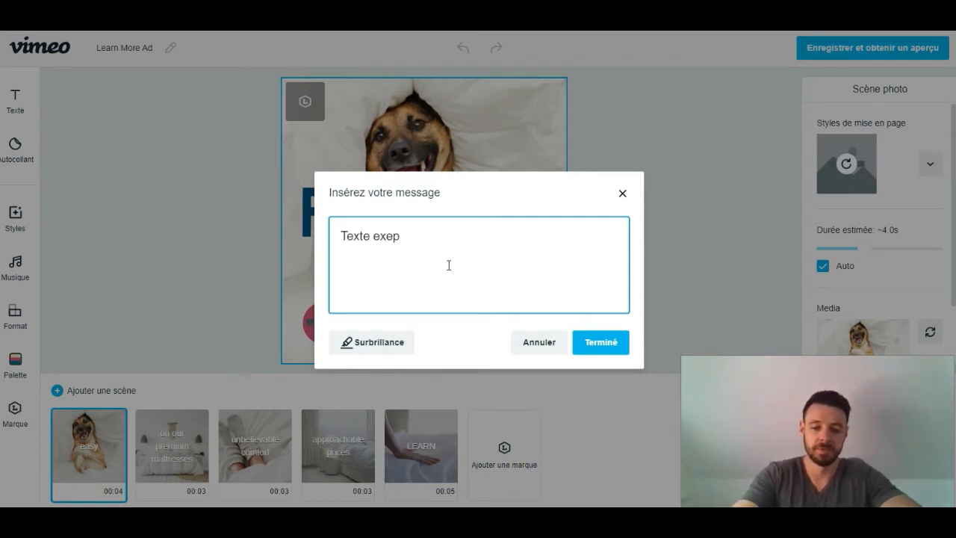
type("exte exemple")
left_click(606, 342)
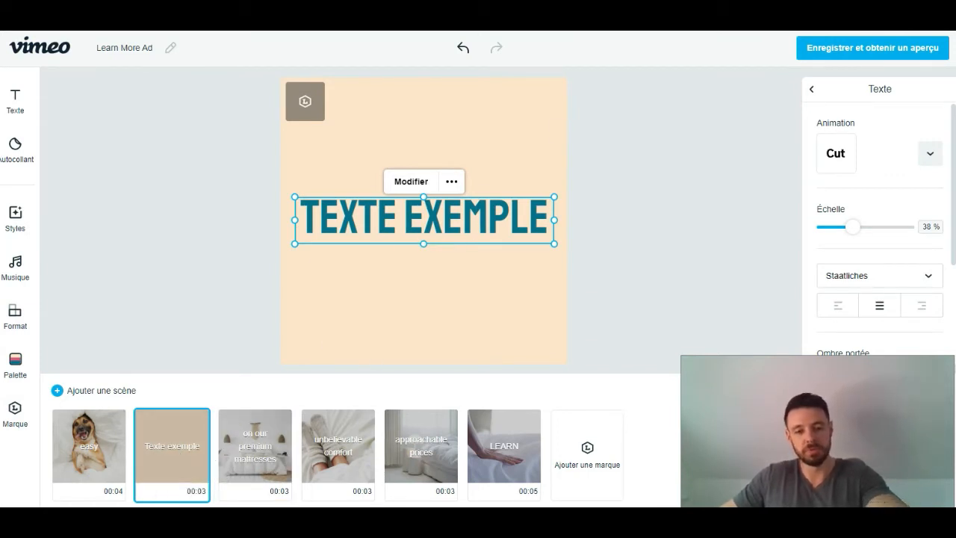
key("ctrl+z")
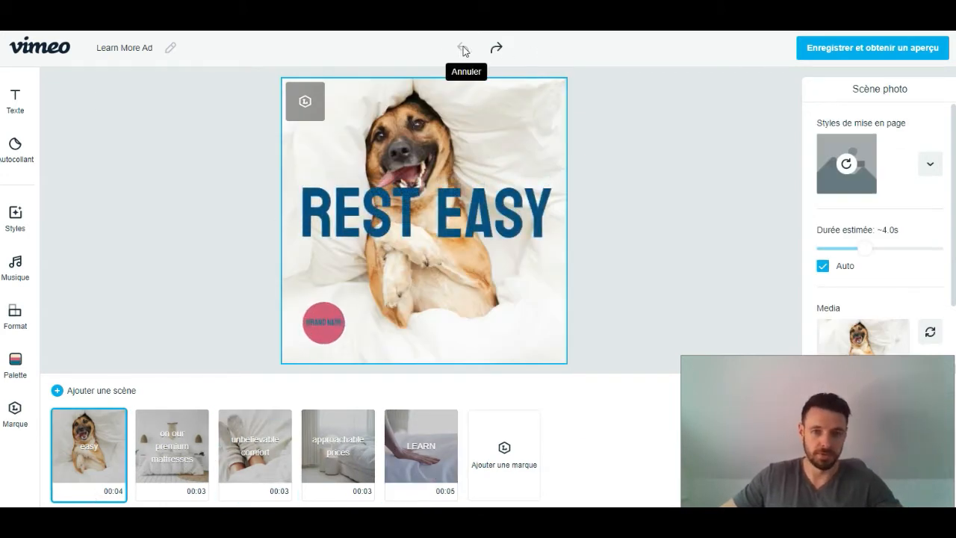
Check the second scene's hide and delete options, and examine the Vimeo Business offer for adding a brand.
left_click(201, 423)
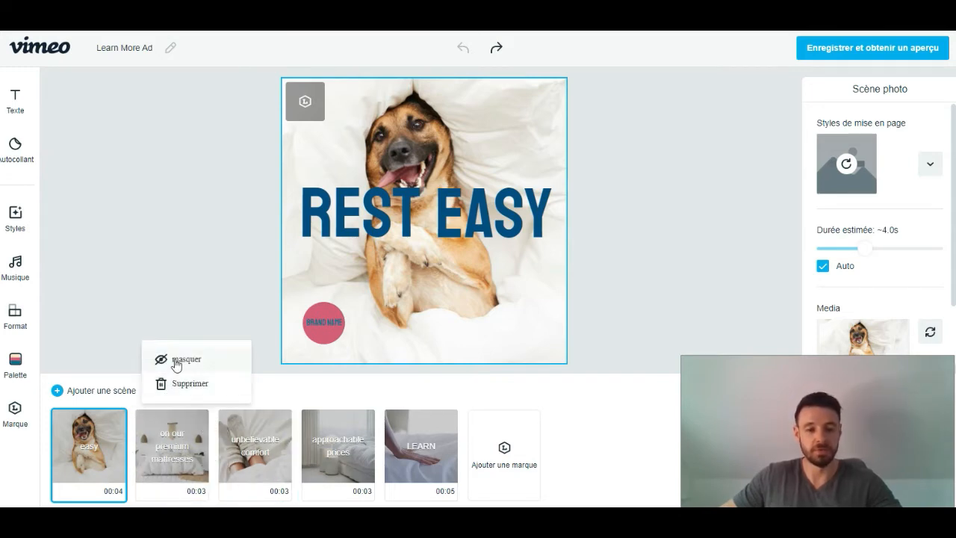
left_click(357, 387)
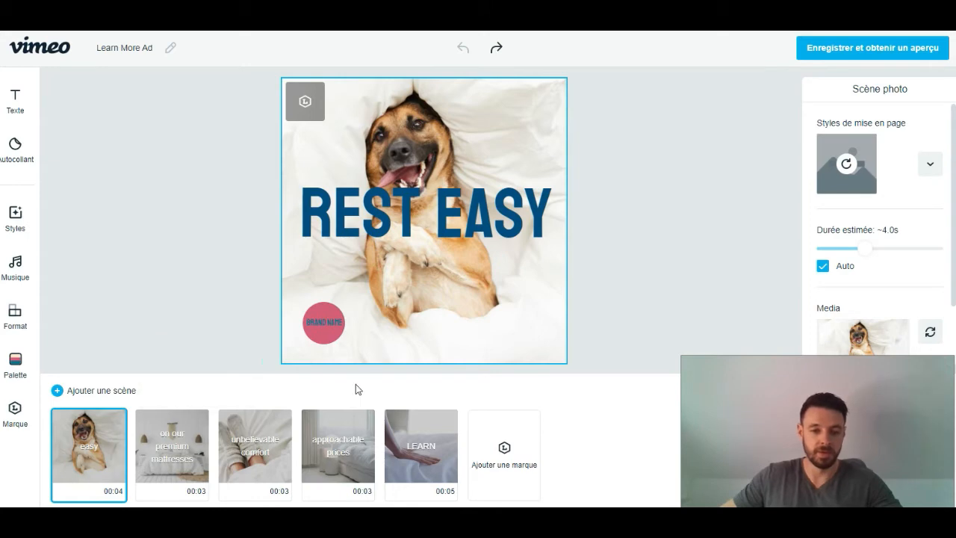
left_click(512, 454)
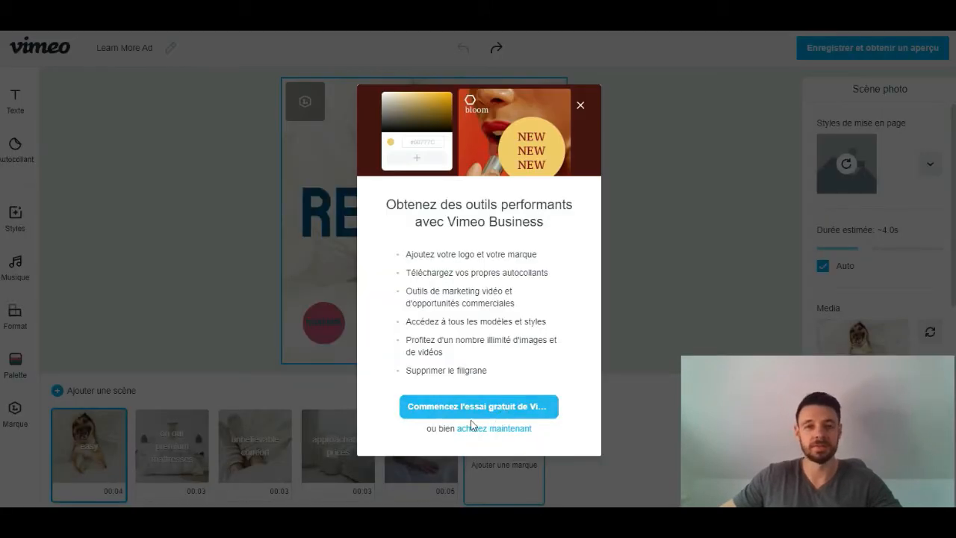
left_click(298, 278)
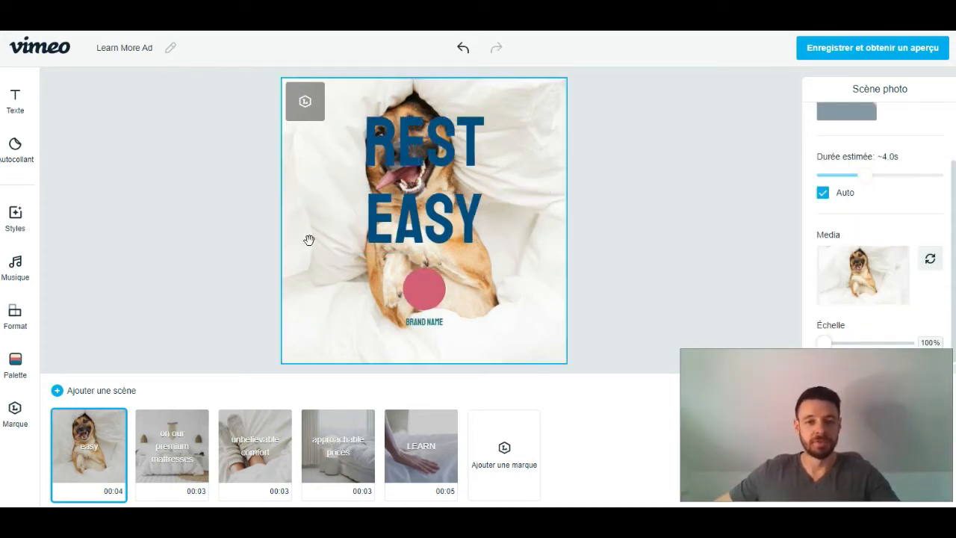
Replace the dog photo in the first scene with the uploaded image astronomy-2297212.jpg.
left_click(931, 259)
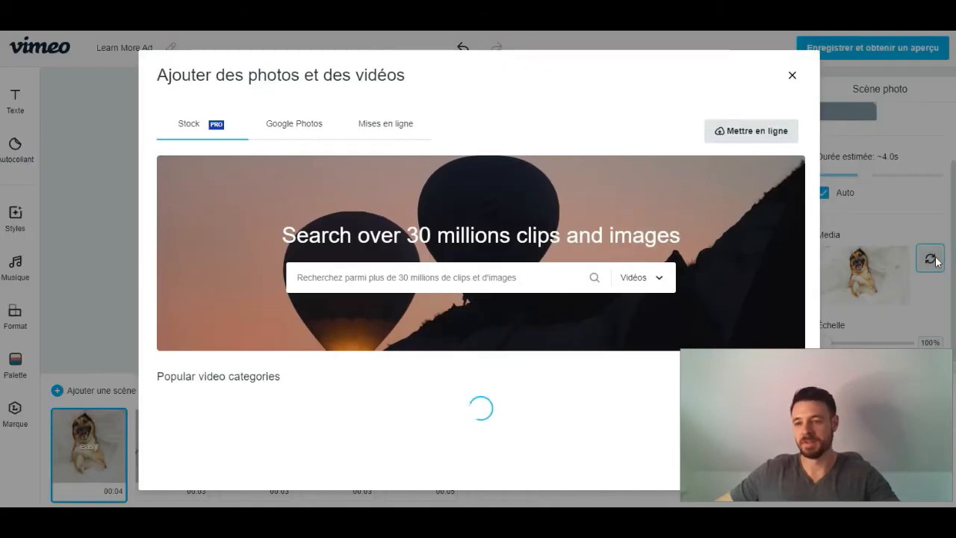
left_click(369, 123)
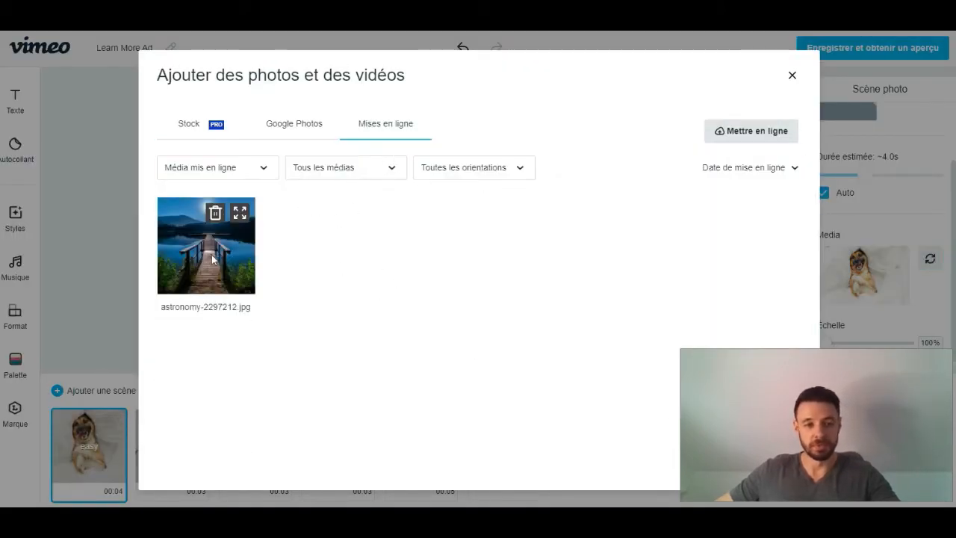
left_click(232, 239)
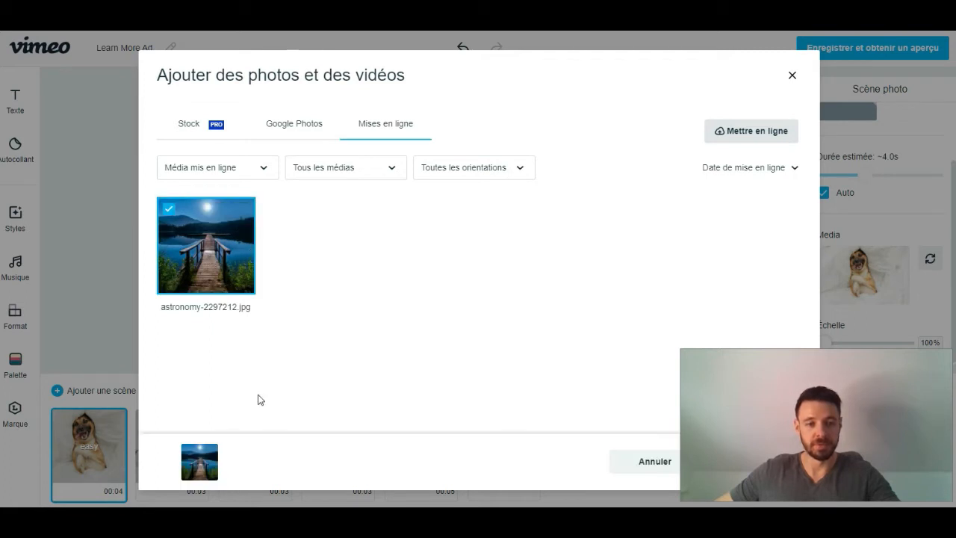
left_click_drag(822, 389, 866, 397)
left_click(769, 463)
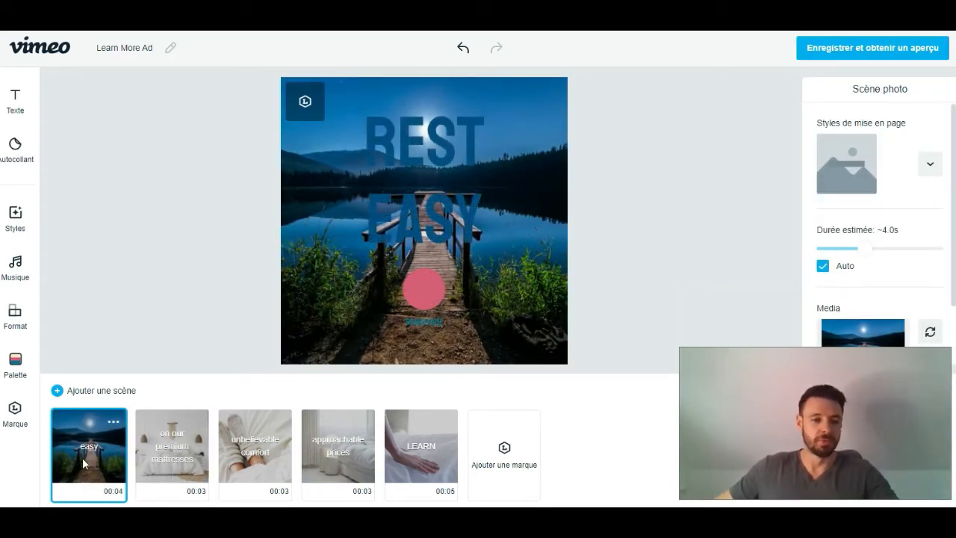
Browse the complete collection of video styles, close it without choosing one, and look at the color palettes.
left_click(15, 218)
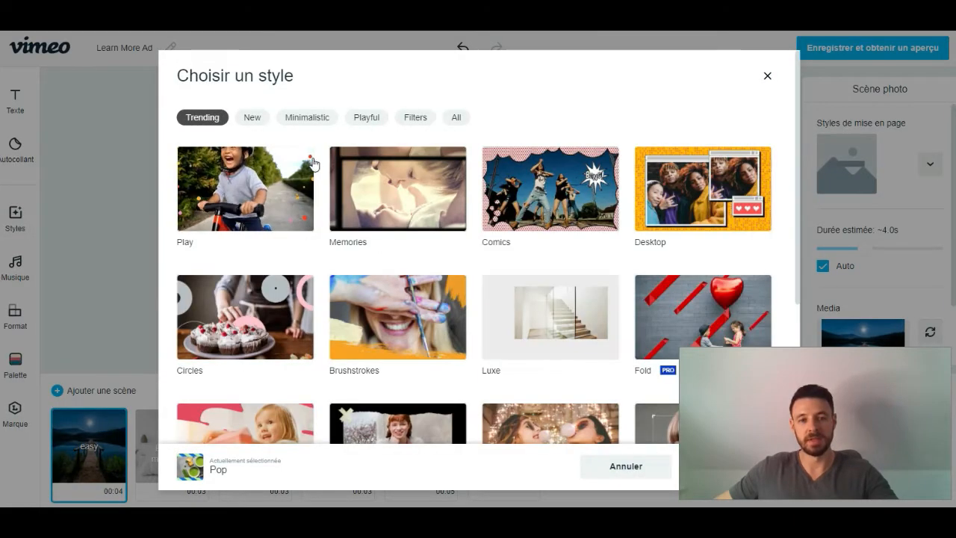
mouse_move(292, 191)
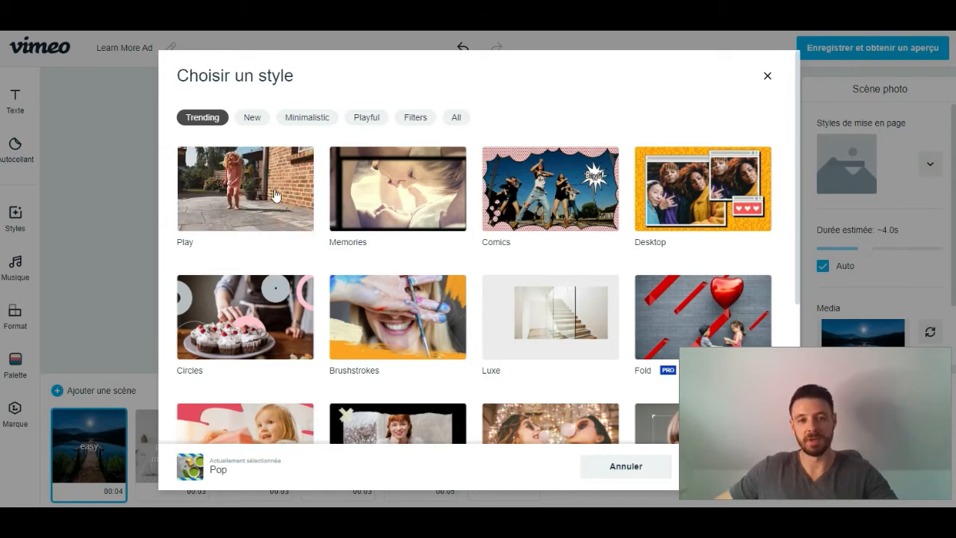
left_click(463, 119)
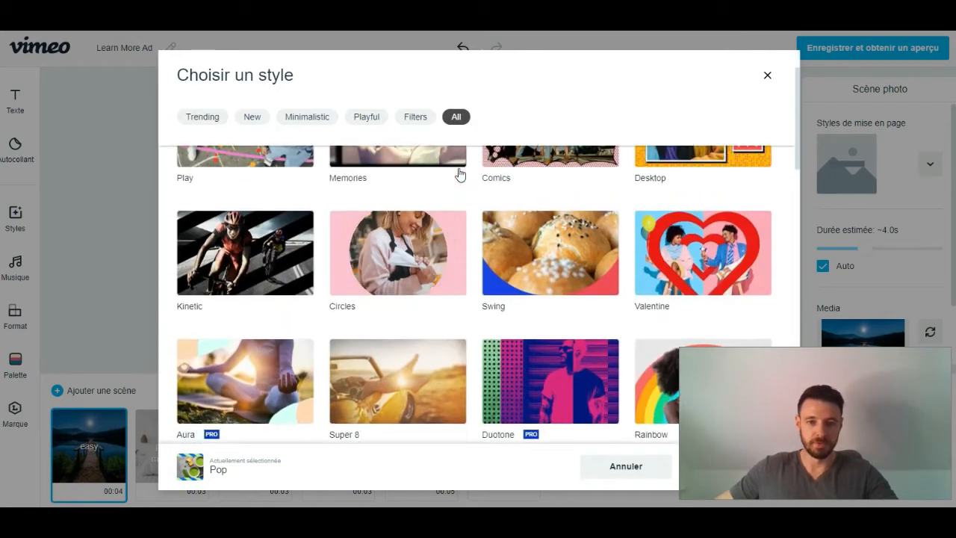
scroll(458, 173, "up", 1)
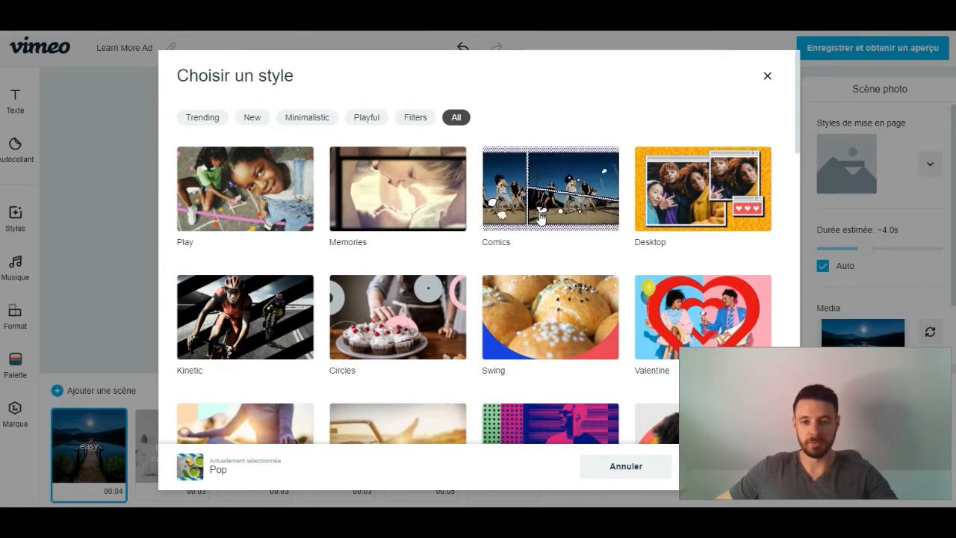
scroll(474, 261, "down", 7)
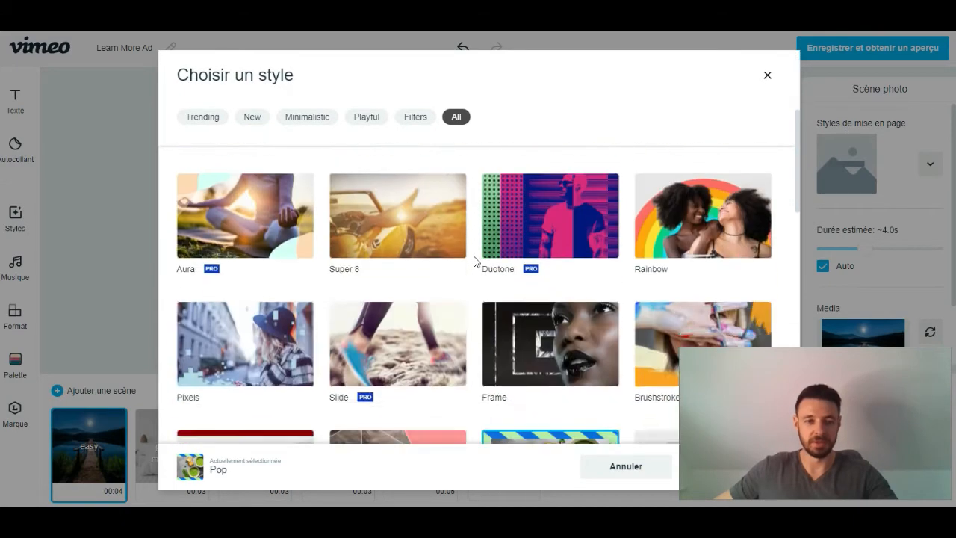
scroll(474, 261, "up", 5)
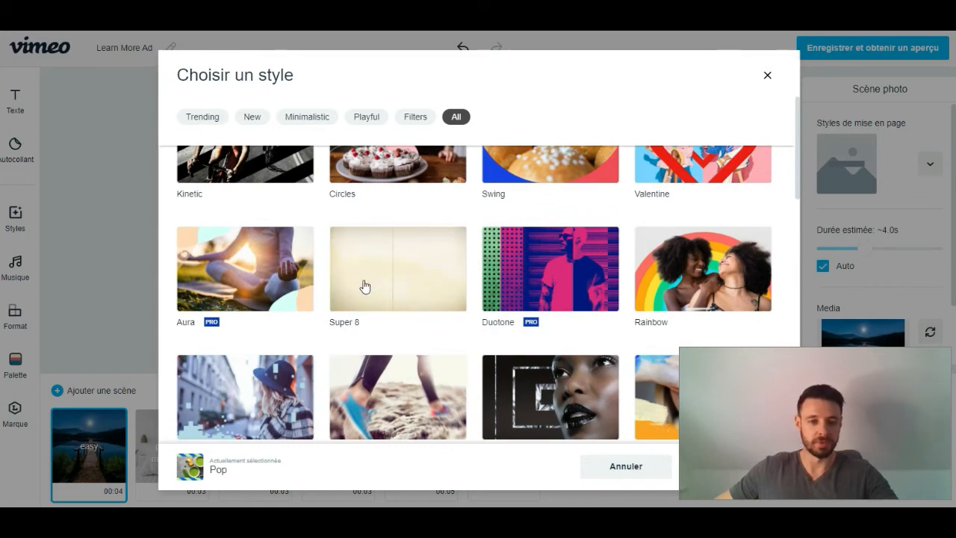
scroll(316, 331, "down", 8)
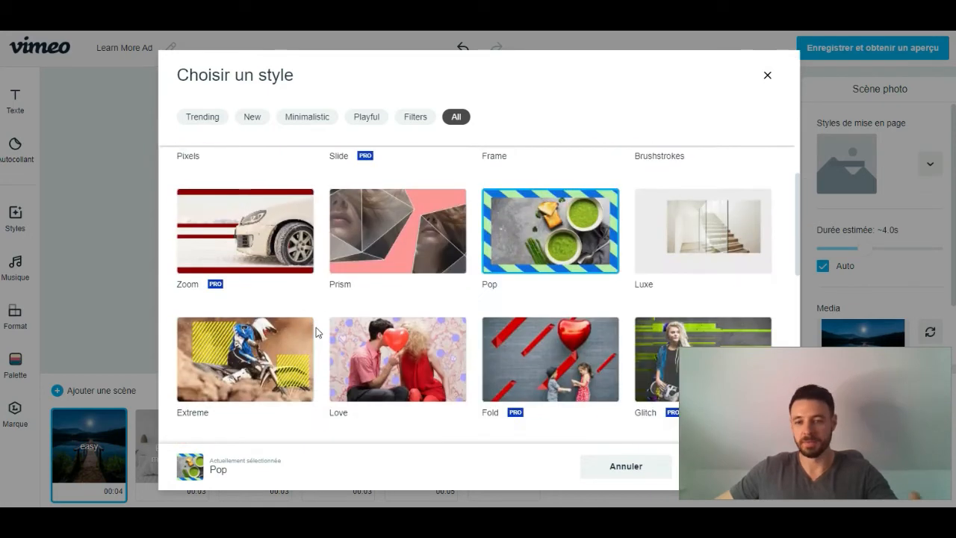
scroll(316, 331, "up", 6)
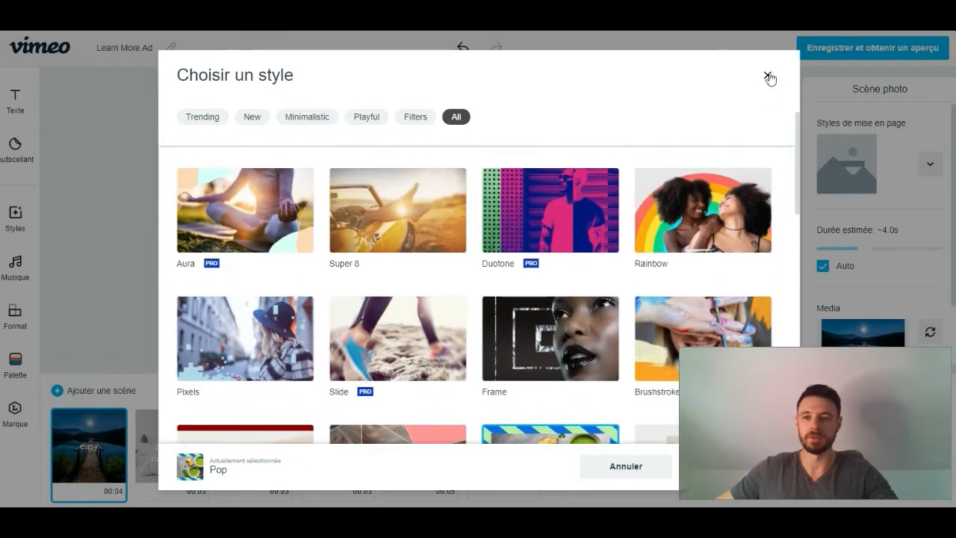
left_click(767, 75)
left_click(14, 377)
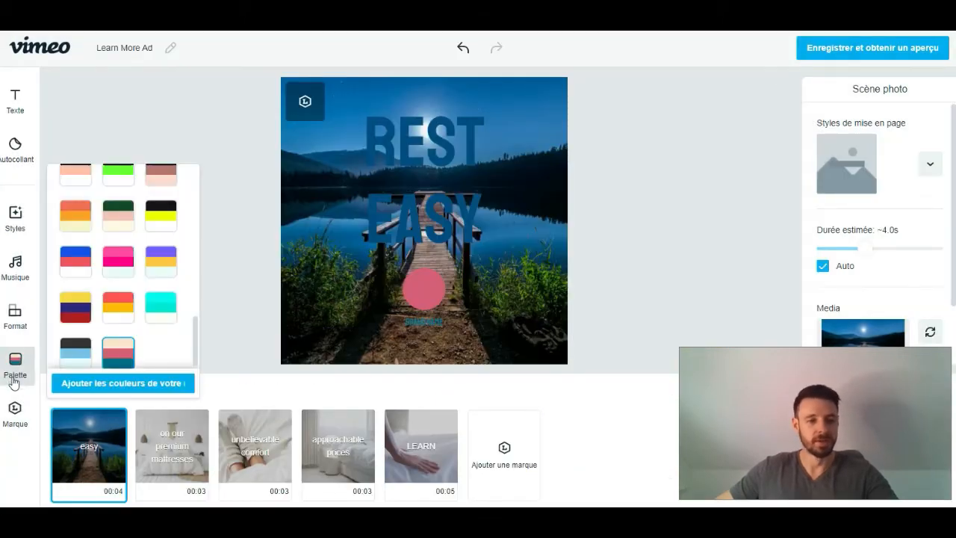
left_click(10, 465)
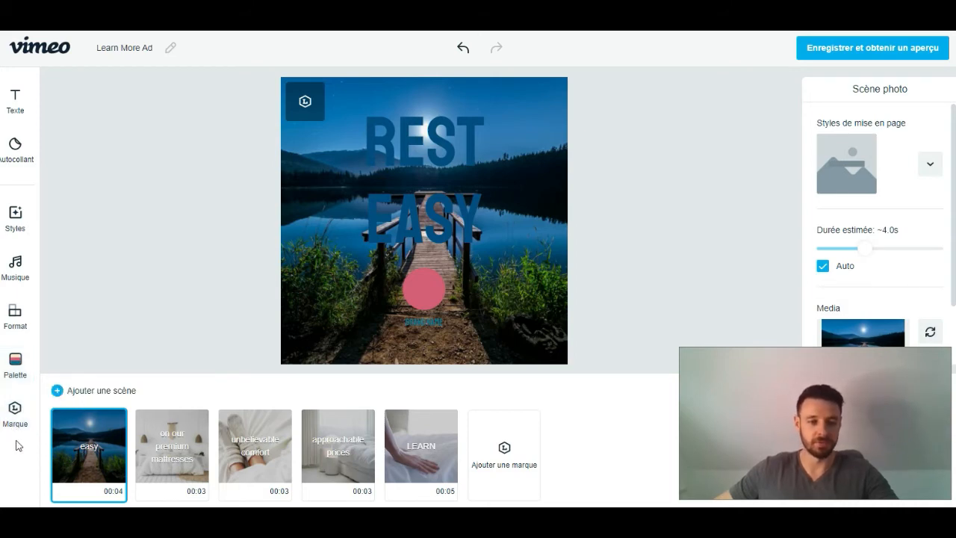
Try the video in landscape and portrait formats and set it back to square (Carré).
left_click(20, 316)
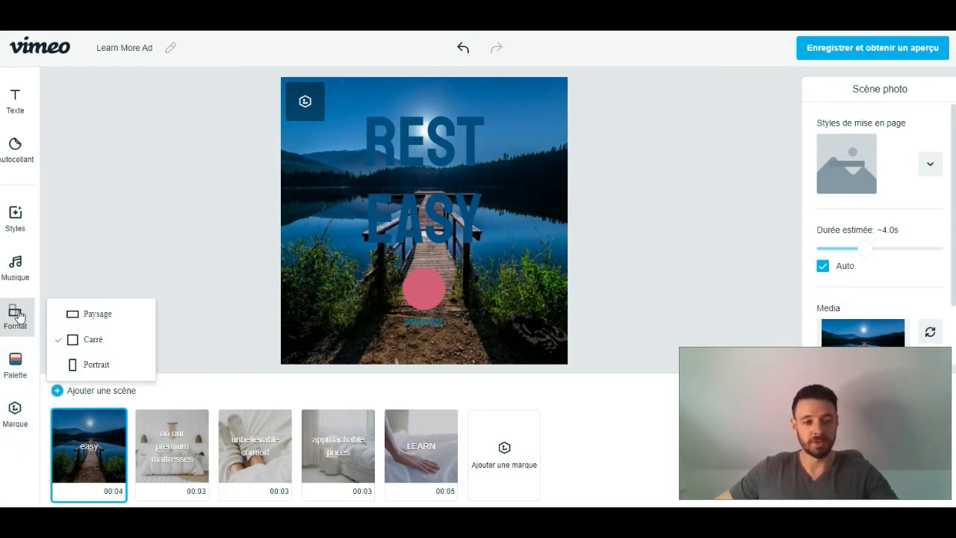
left_click(95, 317)
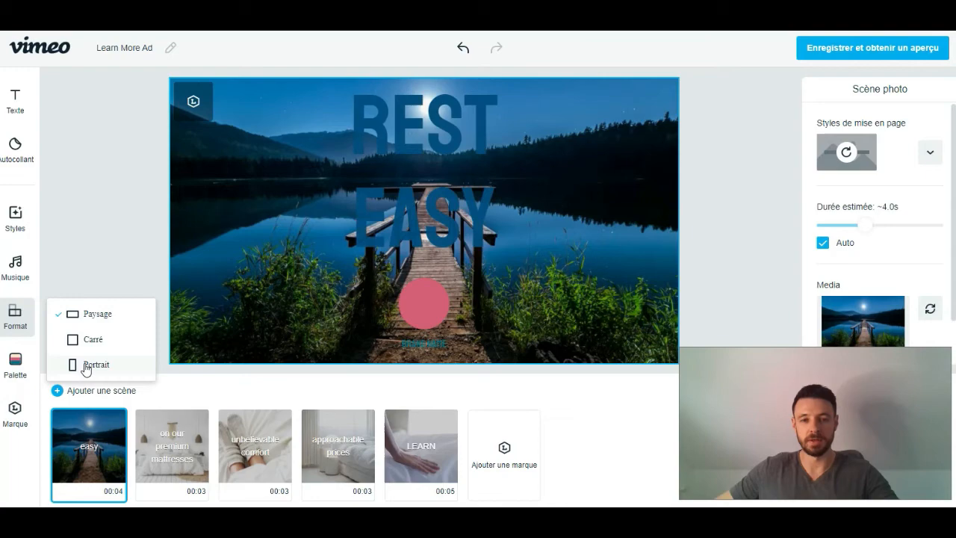
left_click(86, 366)
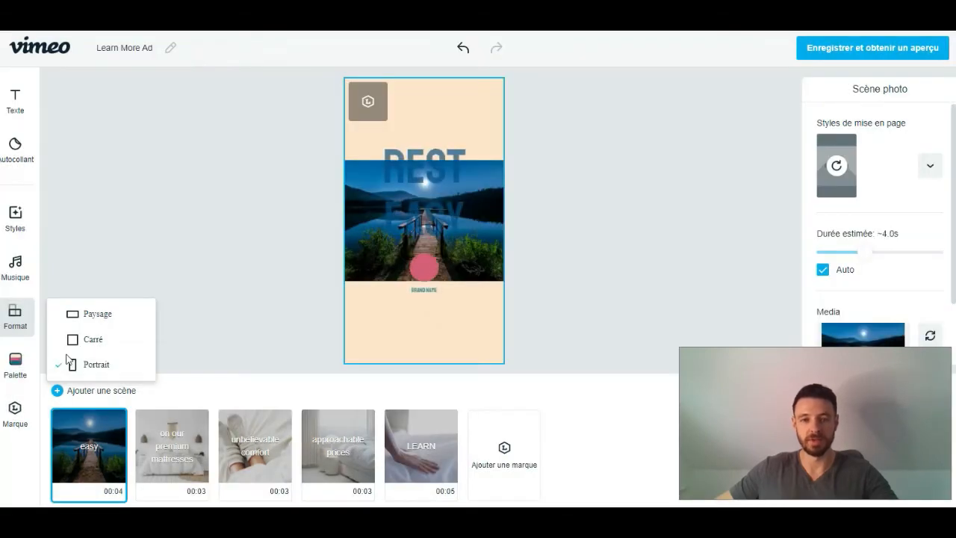
left_click(88, 341)
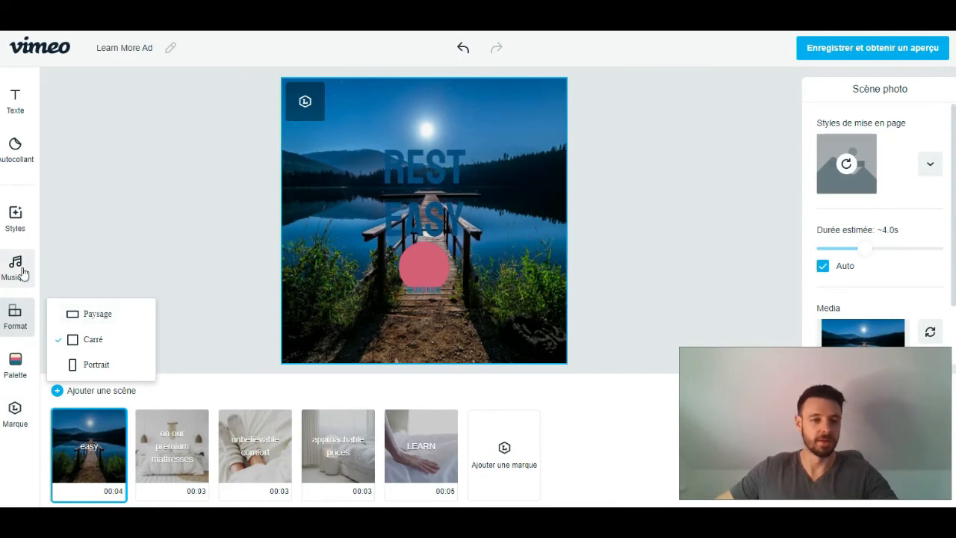
Browse the recommended music tracks and the full music library for the video.
left_click(18, 269)
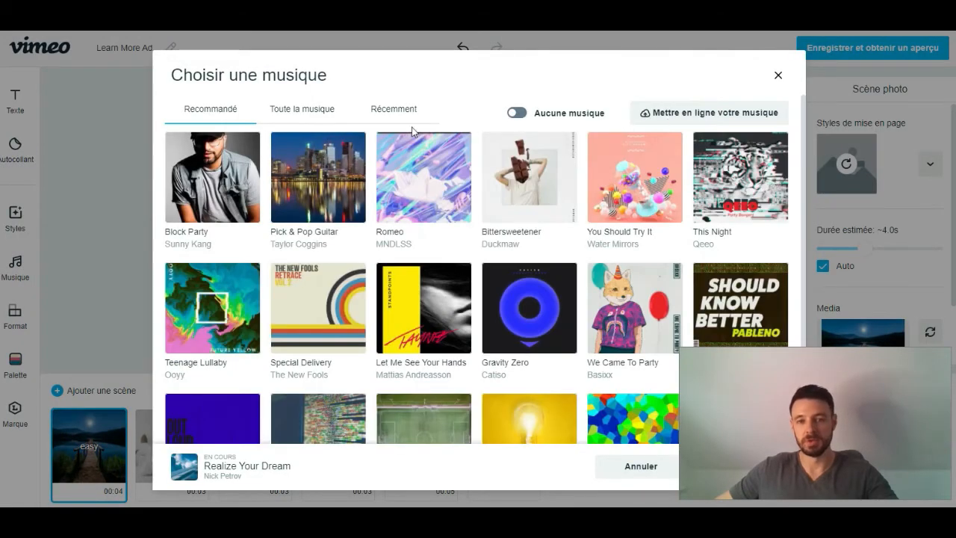
scroll(467, 118, "down", 1)
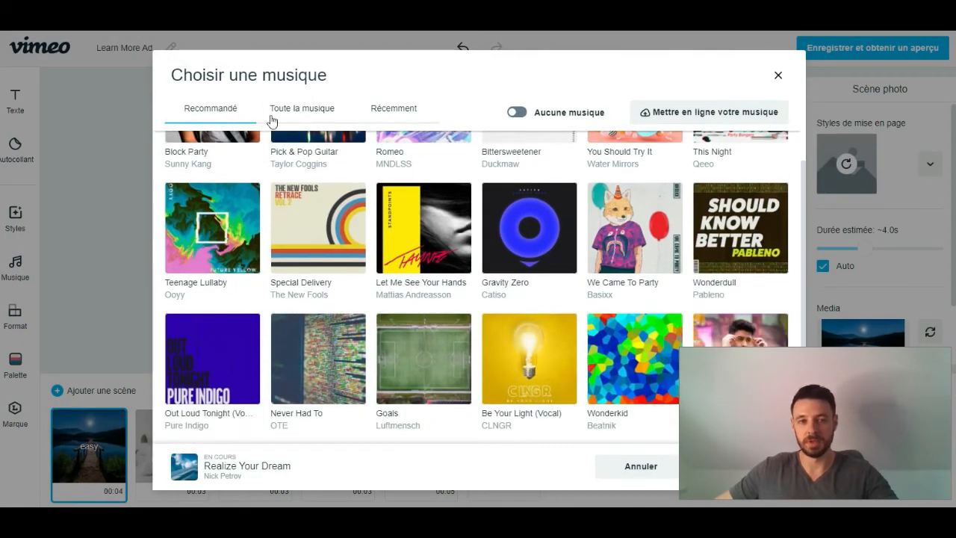
left_click(325, 112)
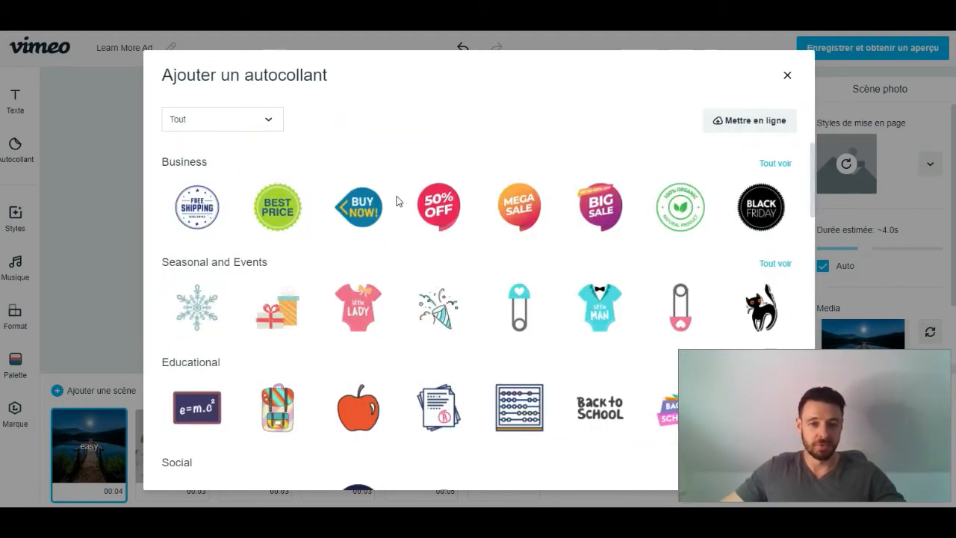
Browse the sticker categories and look at the dialog for adding a text message, closing both without adding anything.
scroll(398, 201, "down", 8)
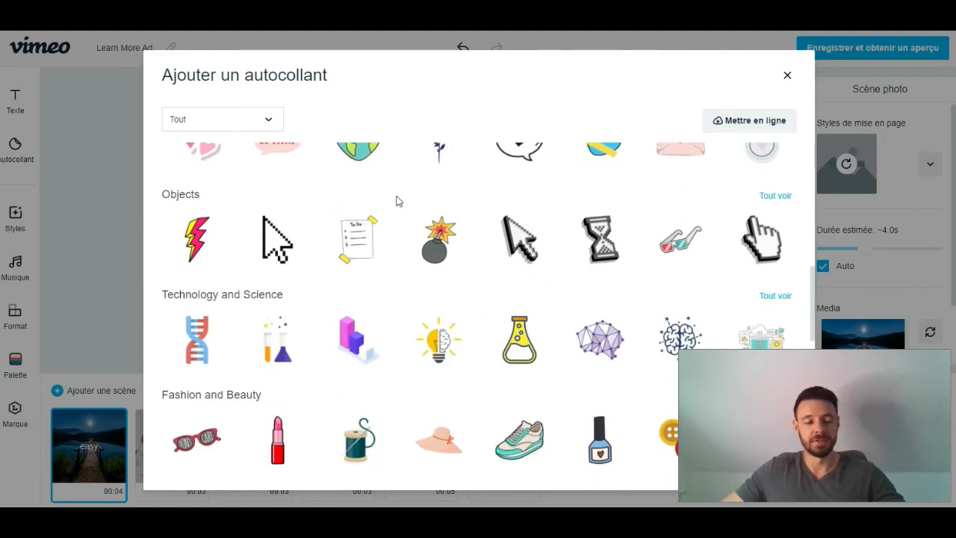
scroll(397, 200, "down", 10)
left_click(787, 75)
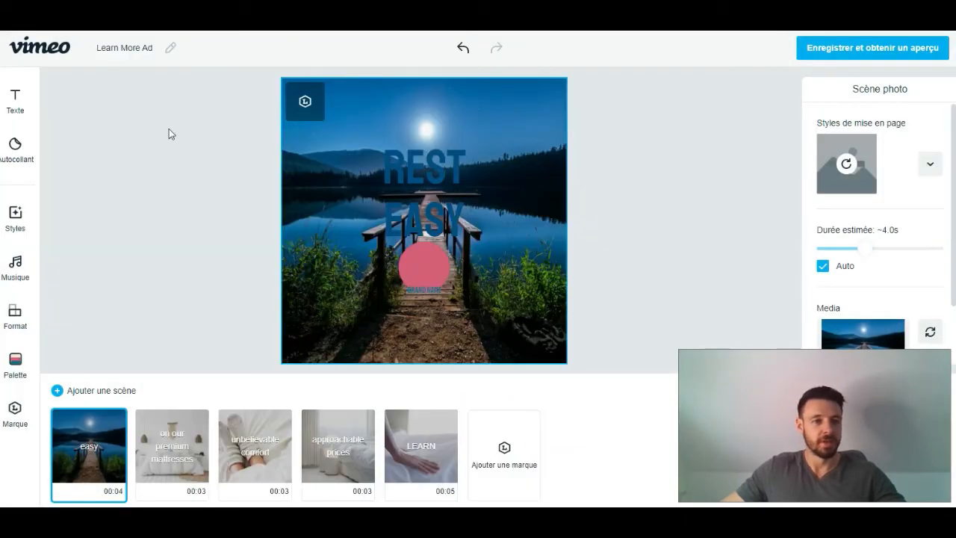
left_click(16, 107)
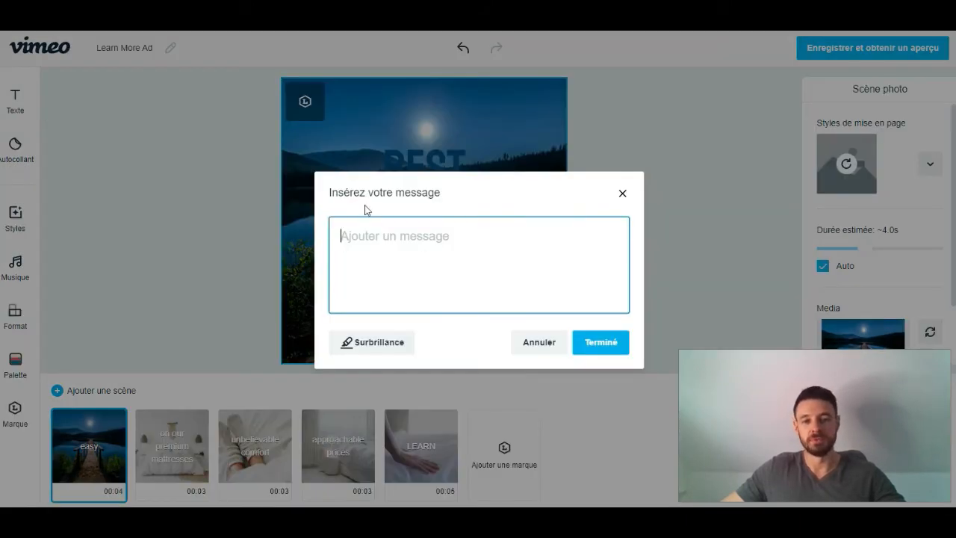
left_click(622, 194)
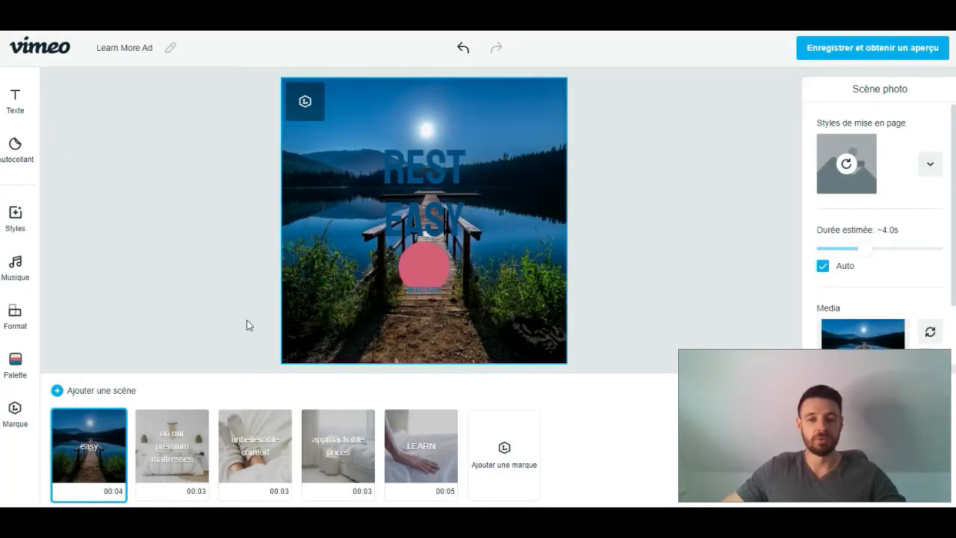
Browse the animation choices for the REST text, and look at the circle sticker and the photo scene's duration, media and scale settings.
left_click(393, 180)
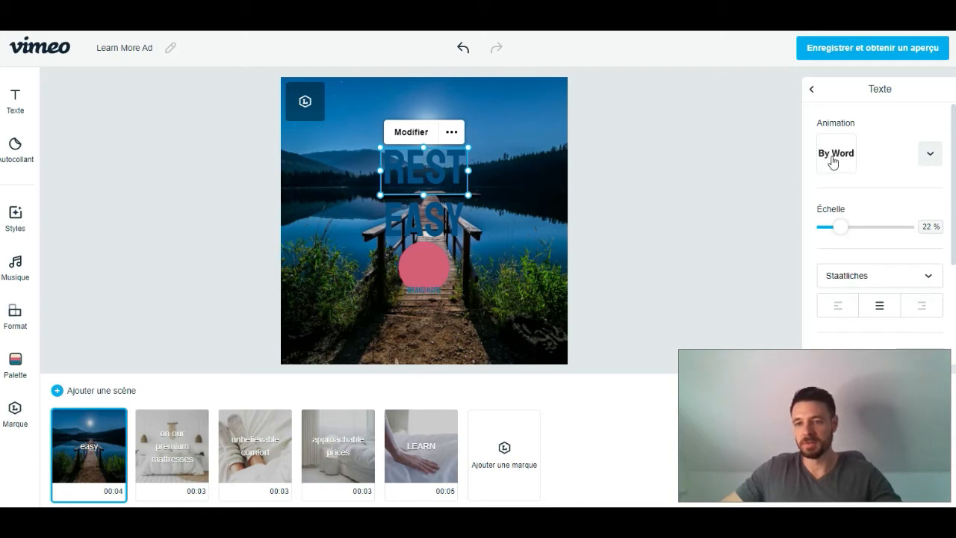
left_click(928, 163)
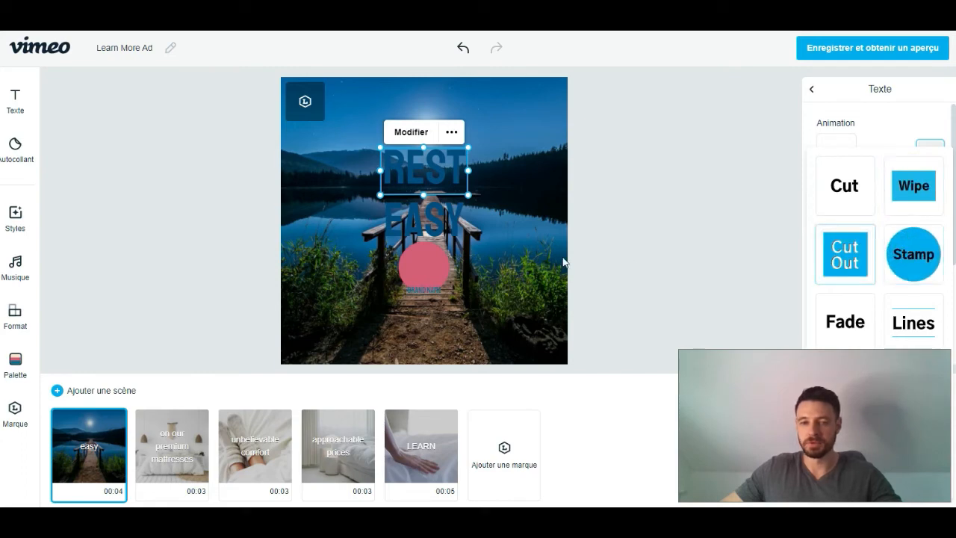
left_click(474, 258)
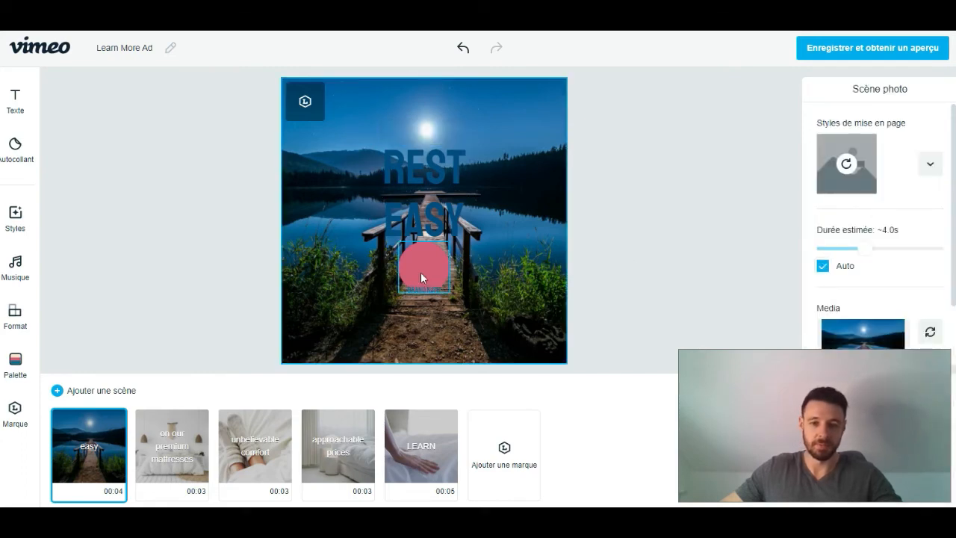
left_click(421, 272)
left_click(774, 360)
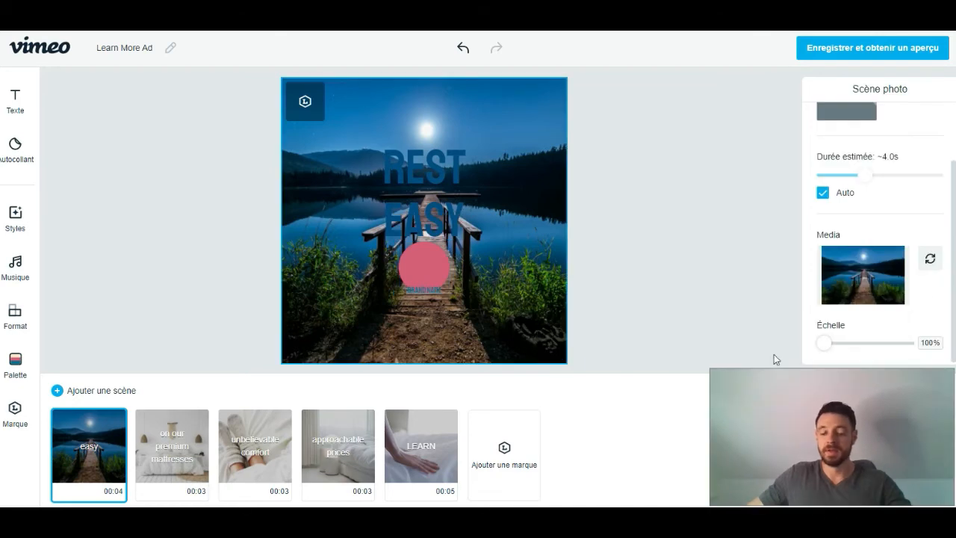
mouse_move(825, 351)
left_mouse_down()
mouse_move(909, 356)
mouse_move(824, 345)
left_mouse_up()
Go through the remaining scenes of the video, and play and pause the clip in the final LEARN MORE scene.
left_click(172, 446)
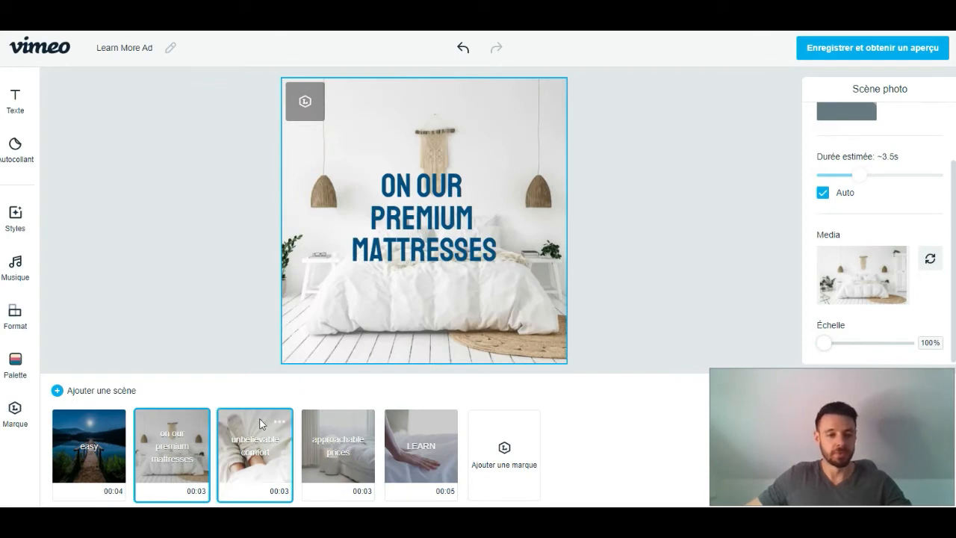
left_click(251, 445)
left_click(337, 445)
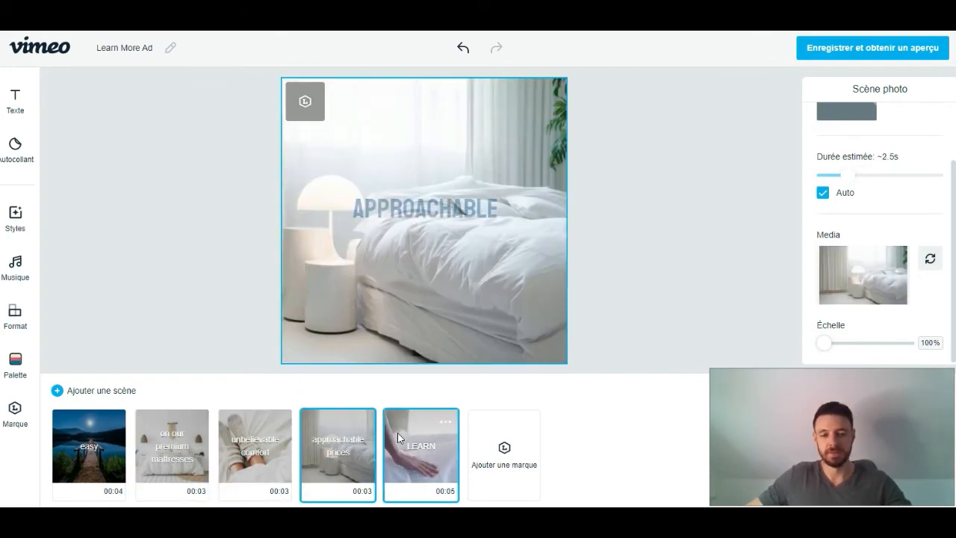
left_click(418, 446)
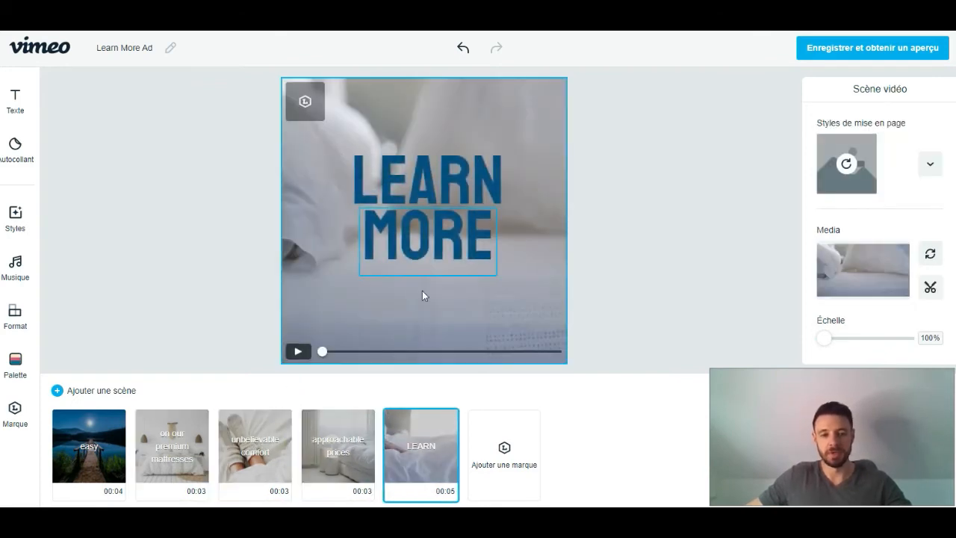
left_click(303, 357)
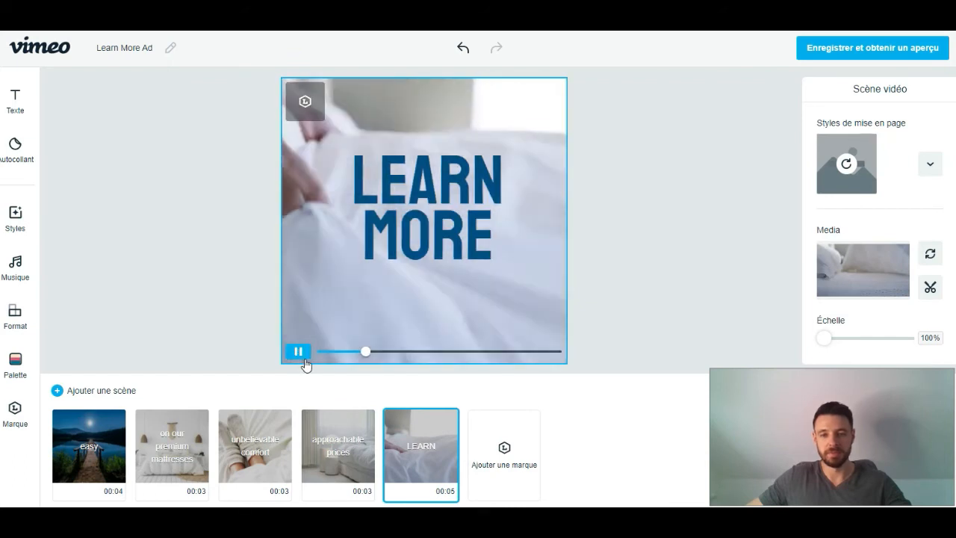
left_click(304, 365)
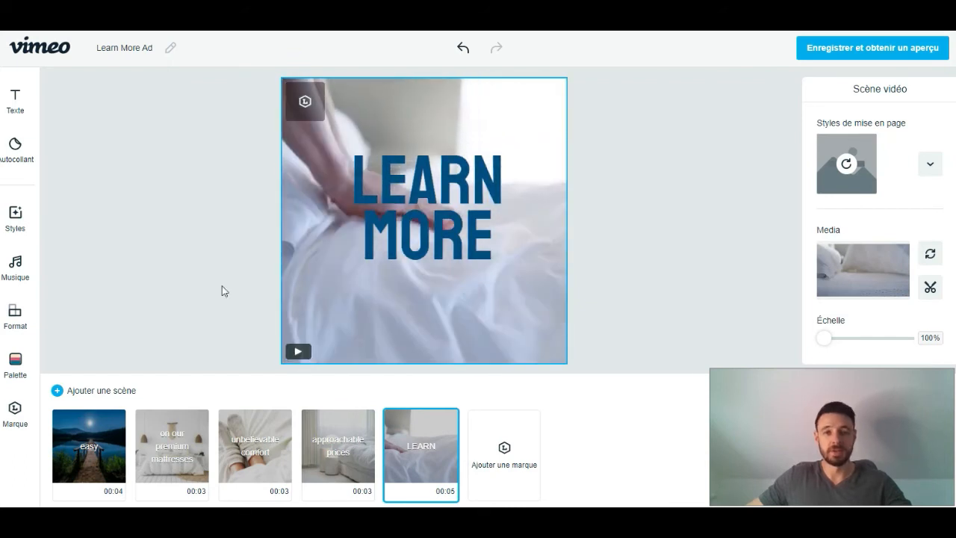
Request the save and preview of the video, and review the Vimeo subscription plans with their prices, storage and included features.
left_click(900, 51)
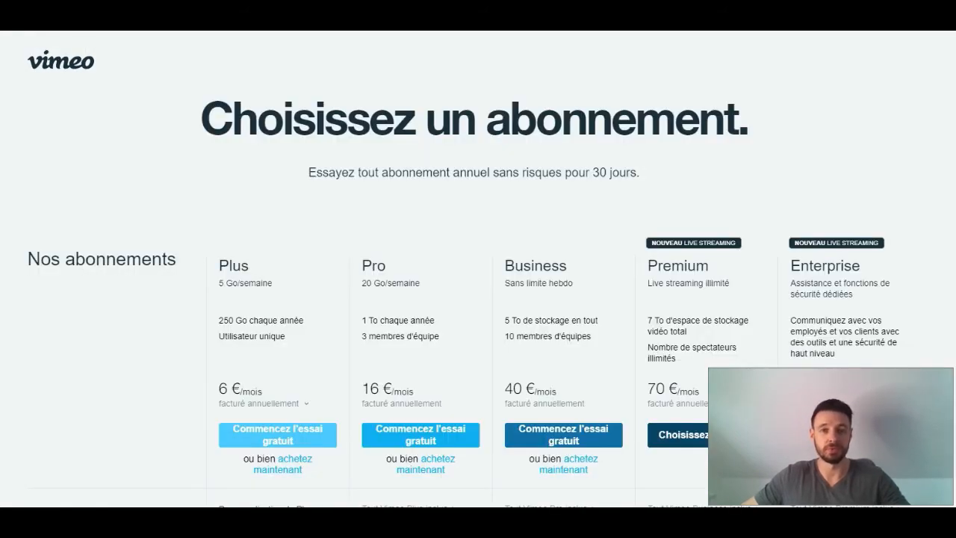
scroll(193, 253, "down", 1)
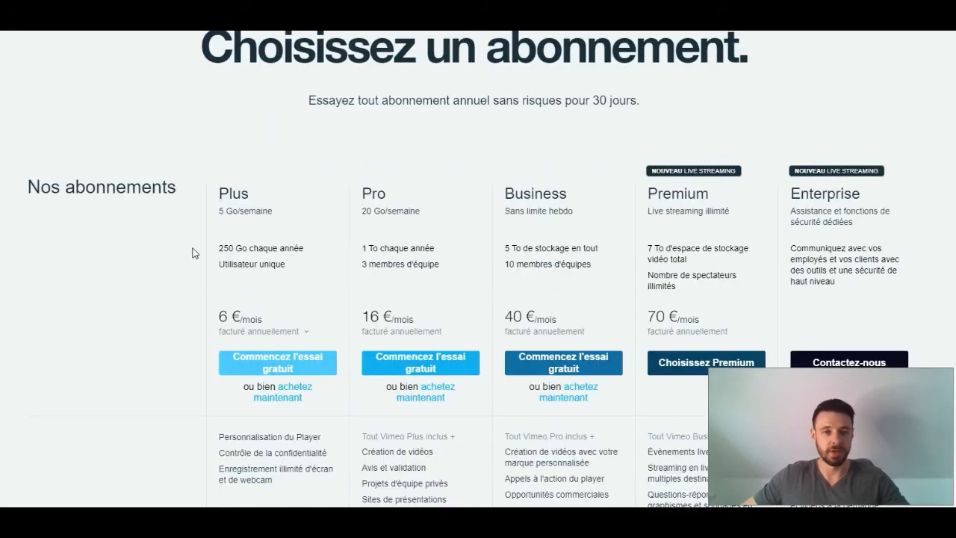
scroll(193, 254, "down", 1)
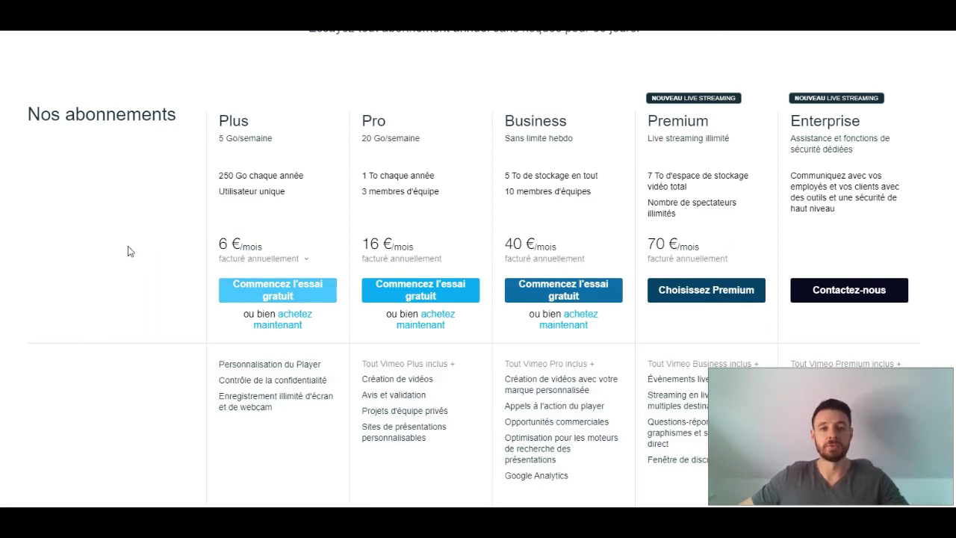
left_click_drag(218, 174, 289, 206)
left_click(192, 266)
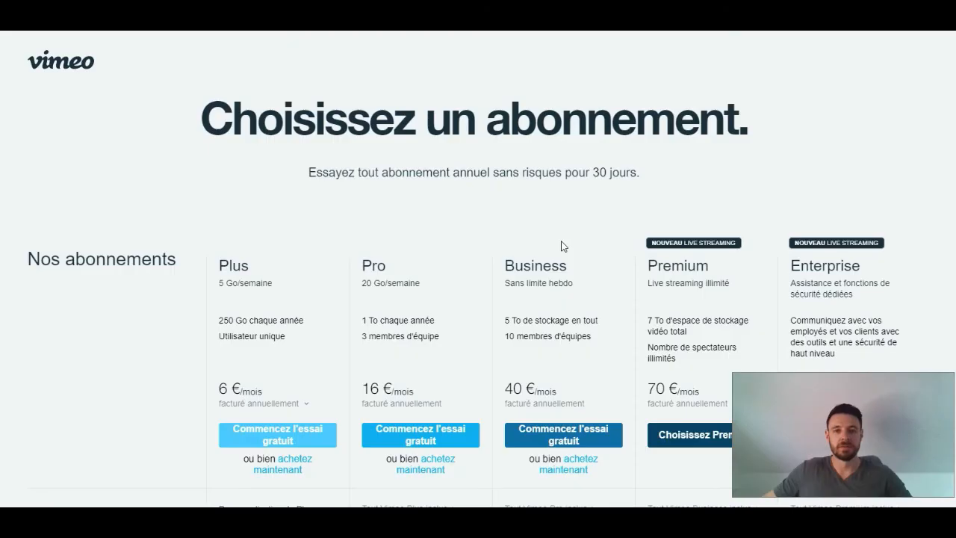